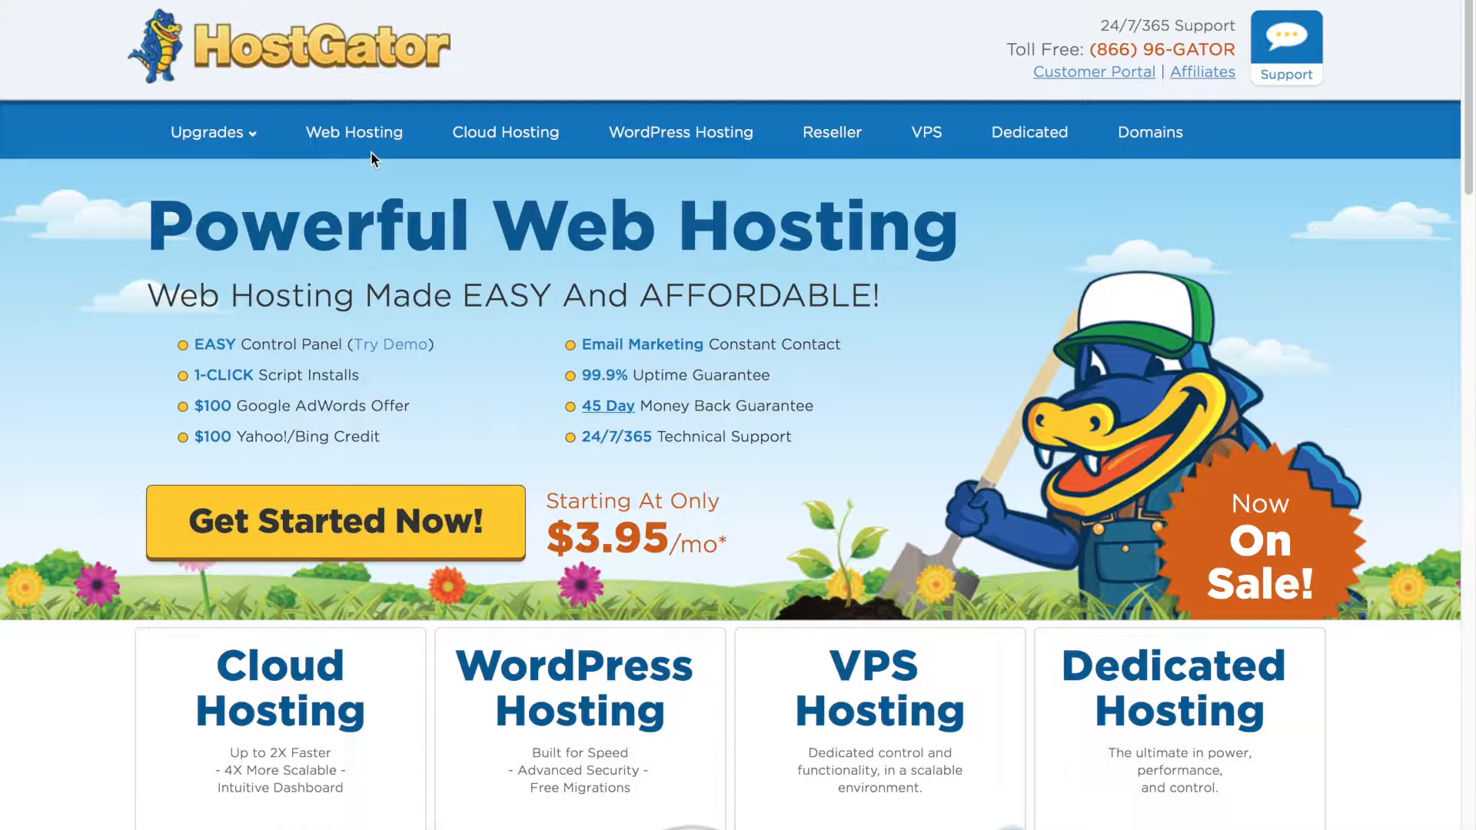
mouse_move(223, 150)
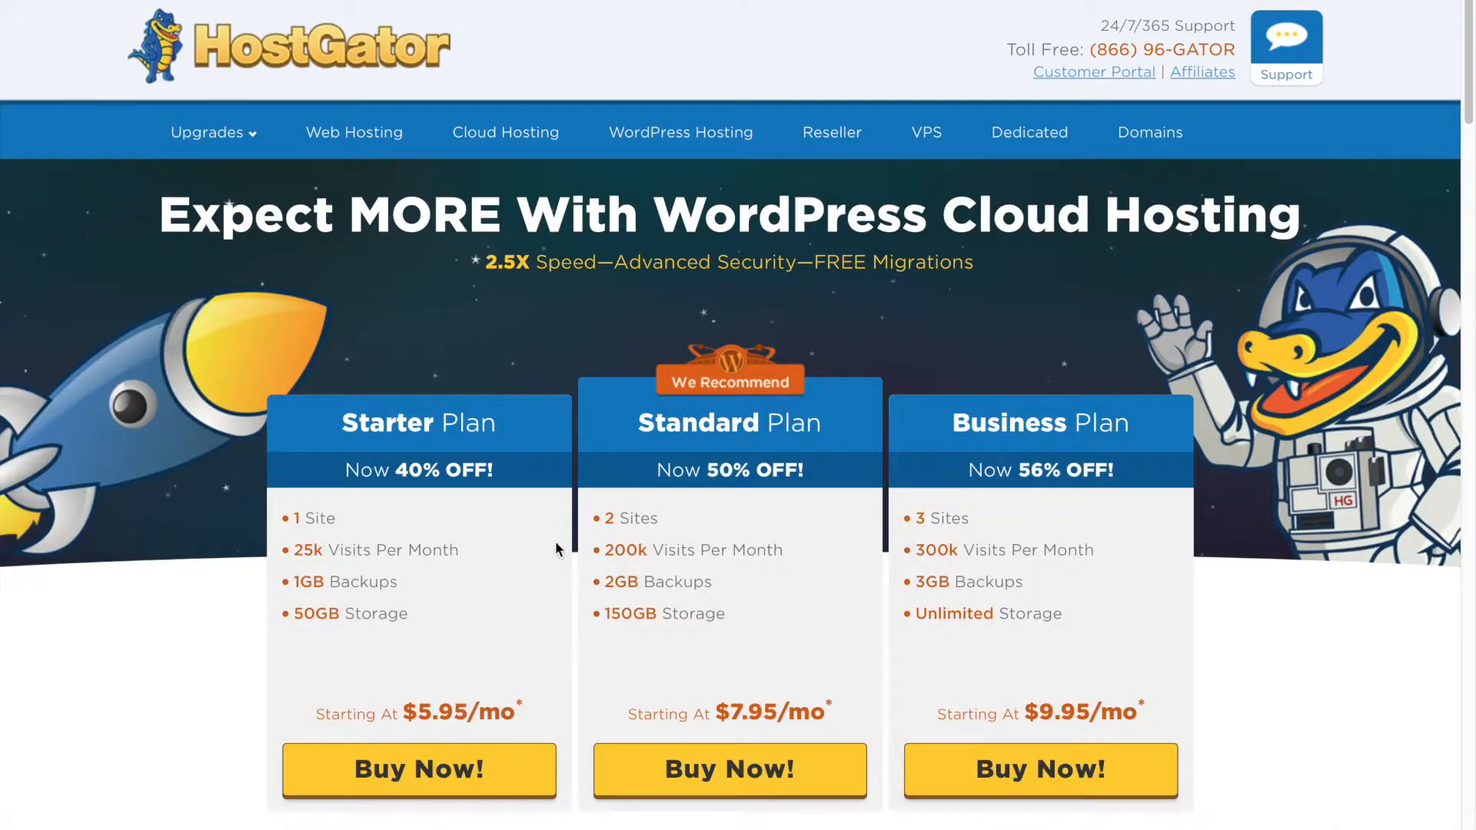
scroll(575, 498, down, 1)
scroll(575, 498, down, 2)
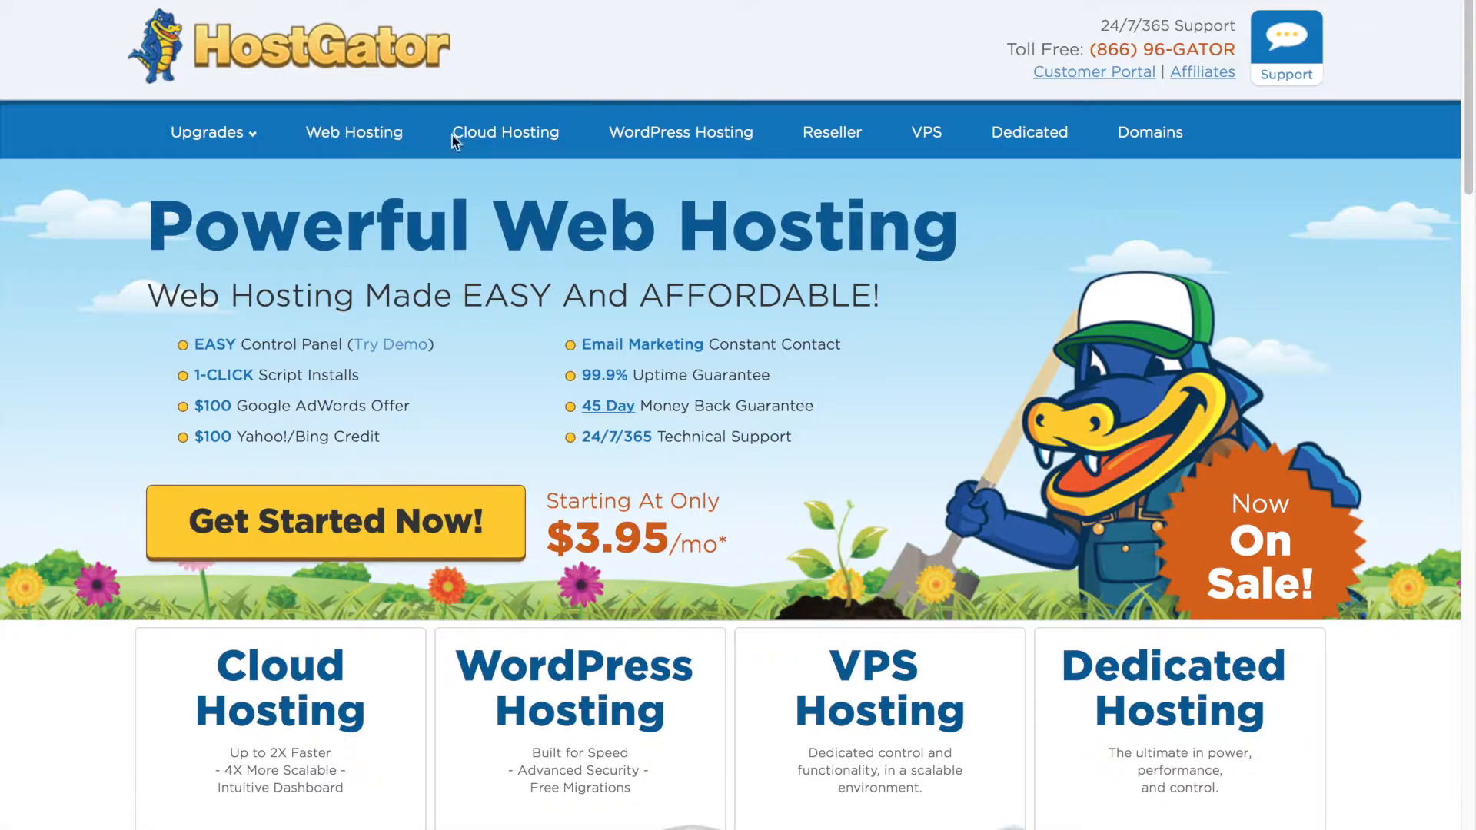
- Load the Web Hosting page comparing the Hatchling ($3.95/mo), Baby and Business ($5.95/mo) plans
click(379, 139)
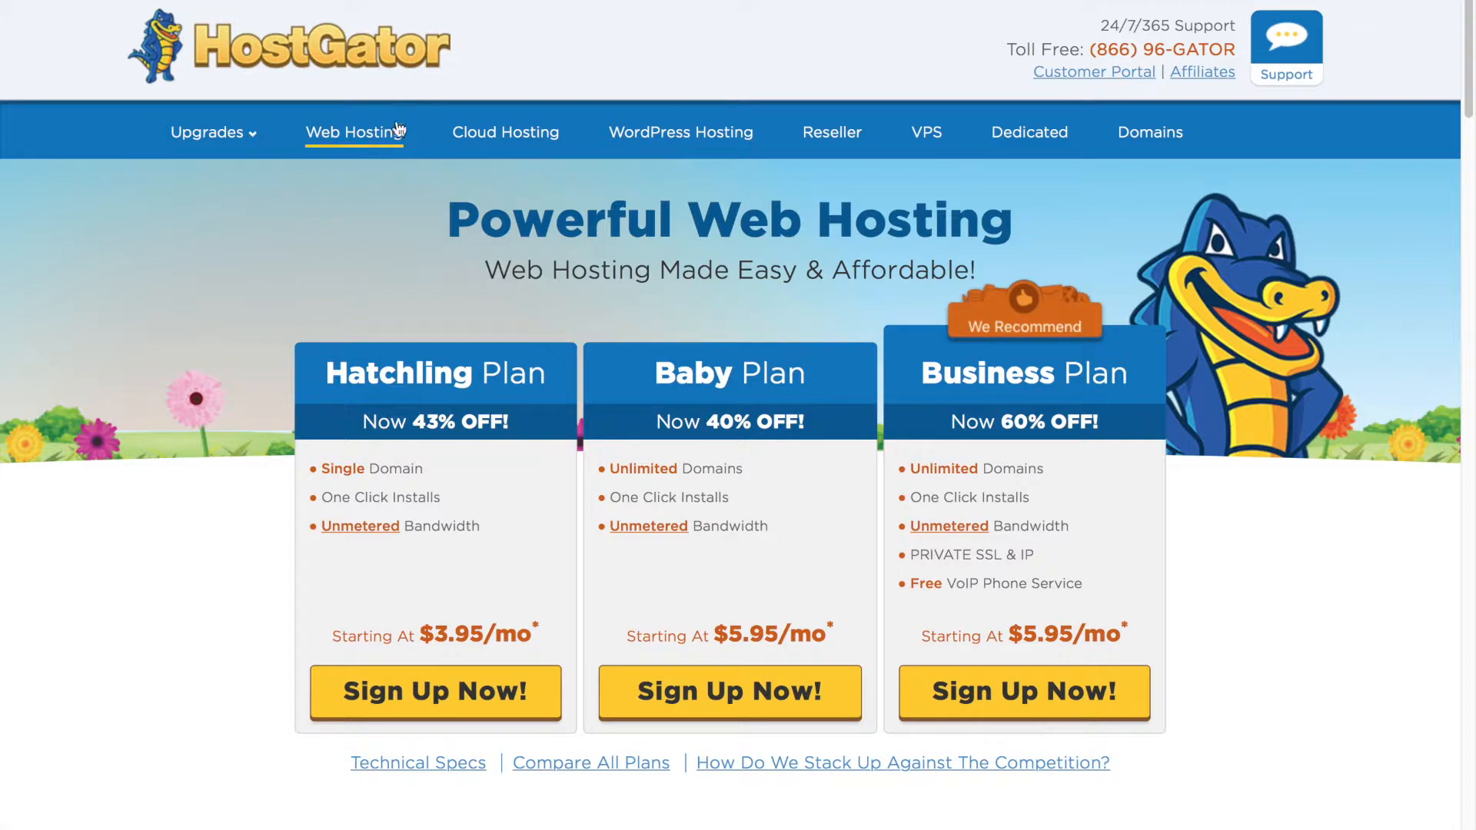
scroll(438, 205, down, 1)
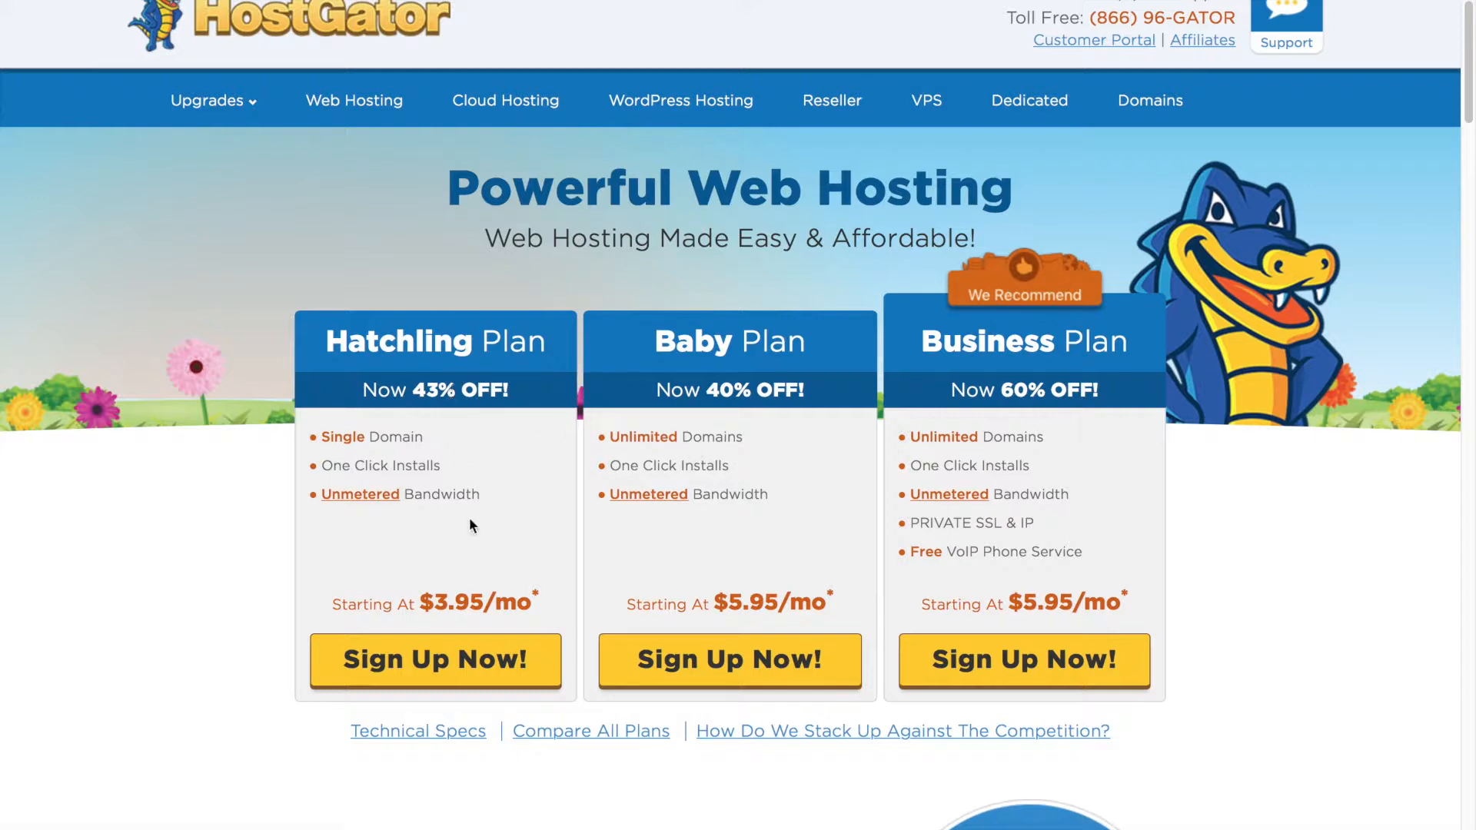
- Start a Hatchling plan order and scroll down to the domain section
click(483, 668)
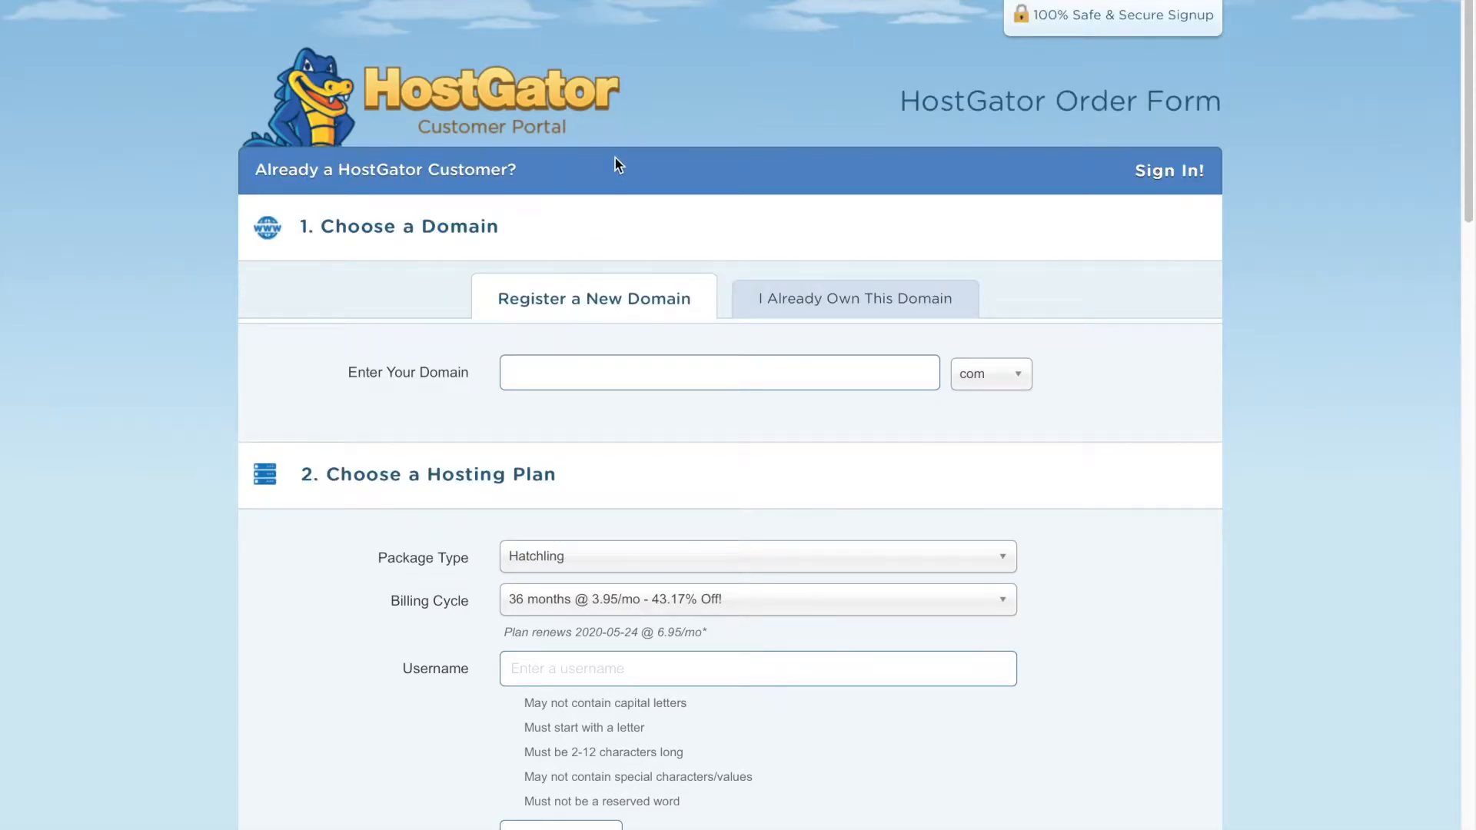
scroll(615, 158, down, 1)
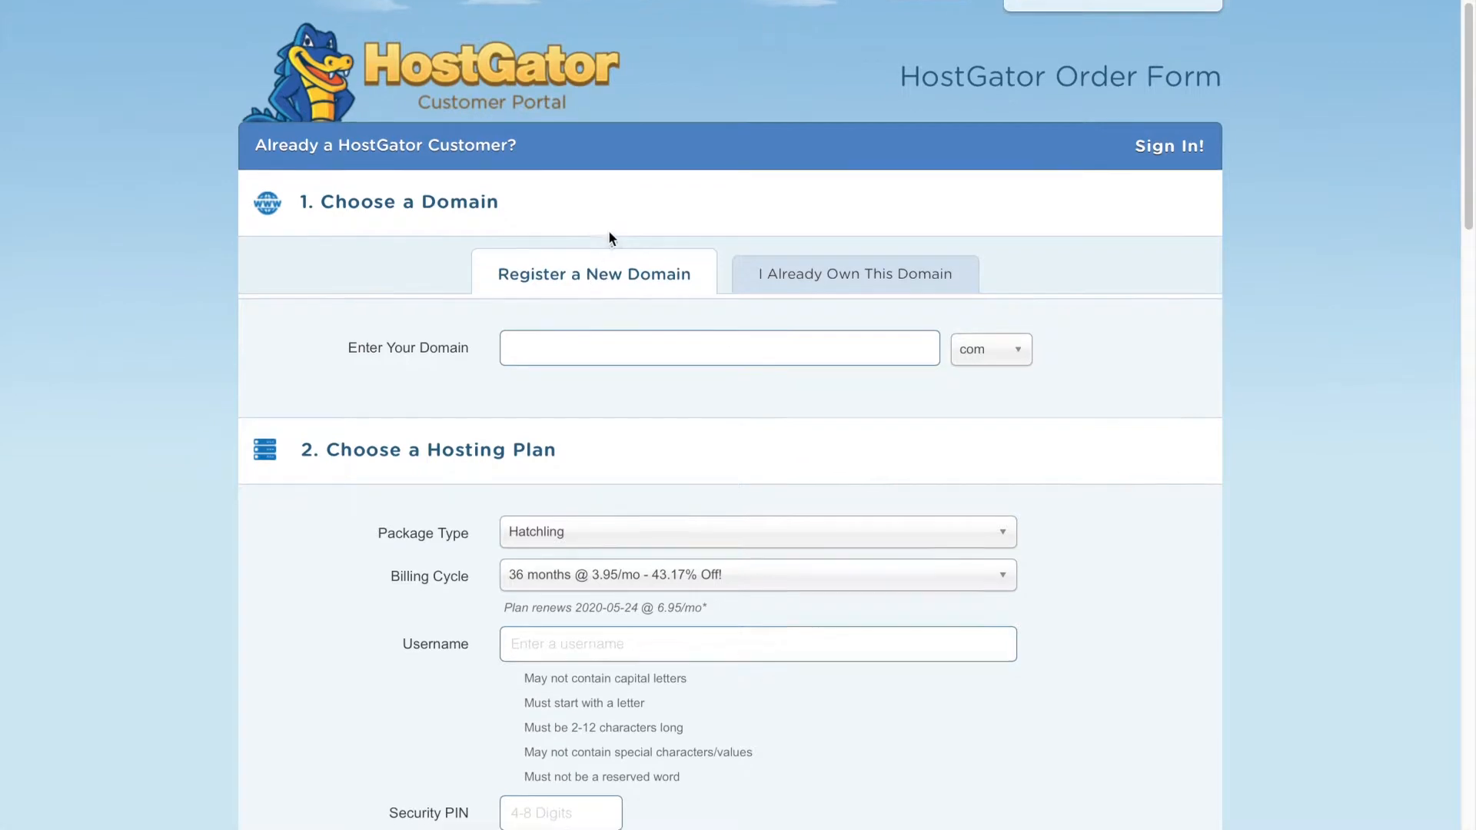
scroll(615, 224, down, 1)
- Enter freecomputerhelp with the .net extension, then append 1 to make freecomputerhelp1.net
click(635, 323)
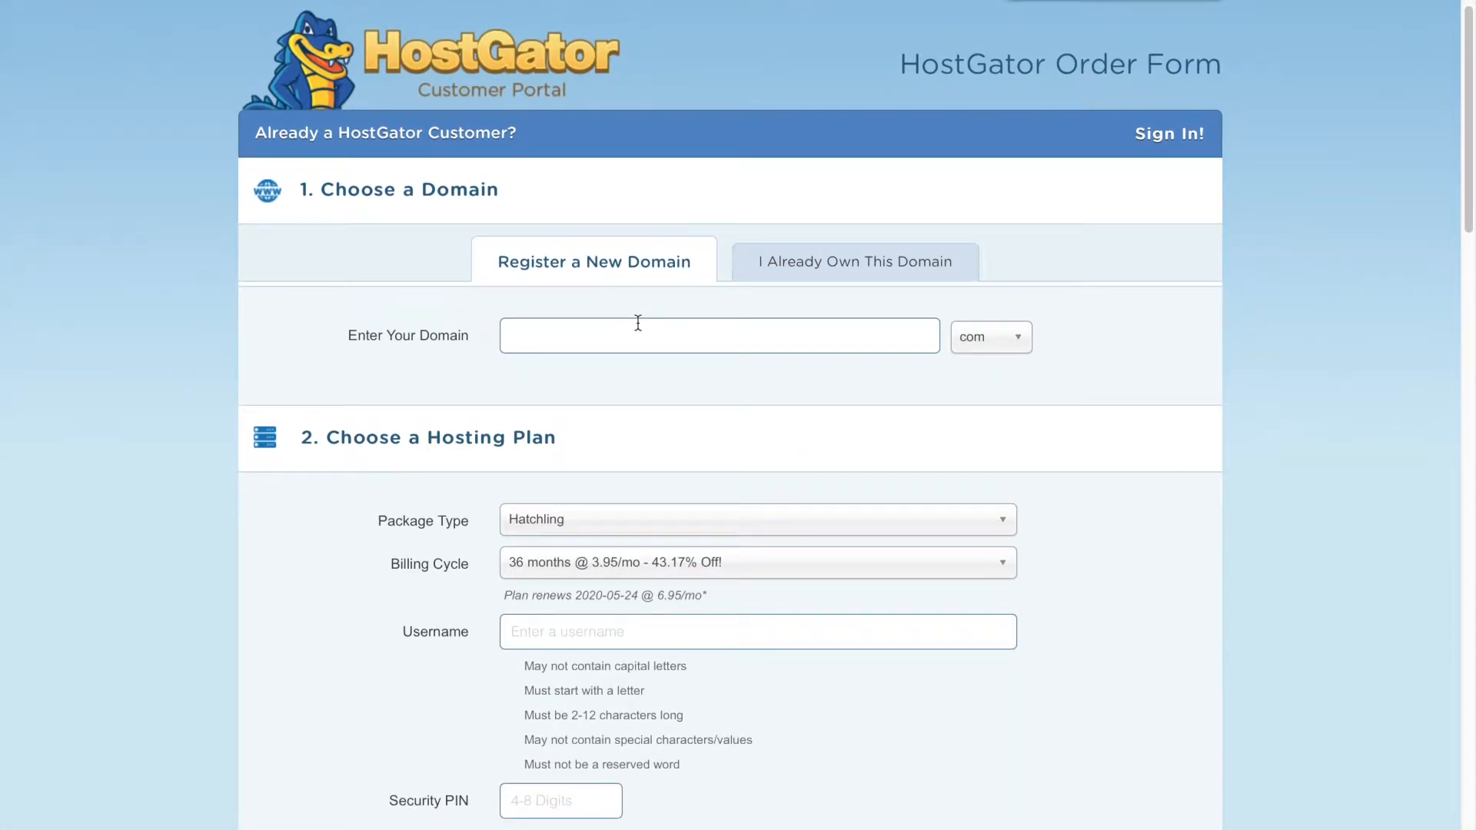
text(freecomputerhelp)
key(Tab)
text(net)
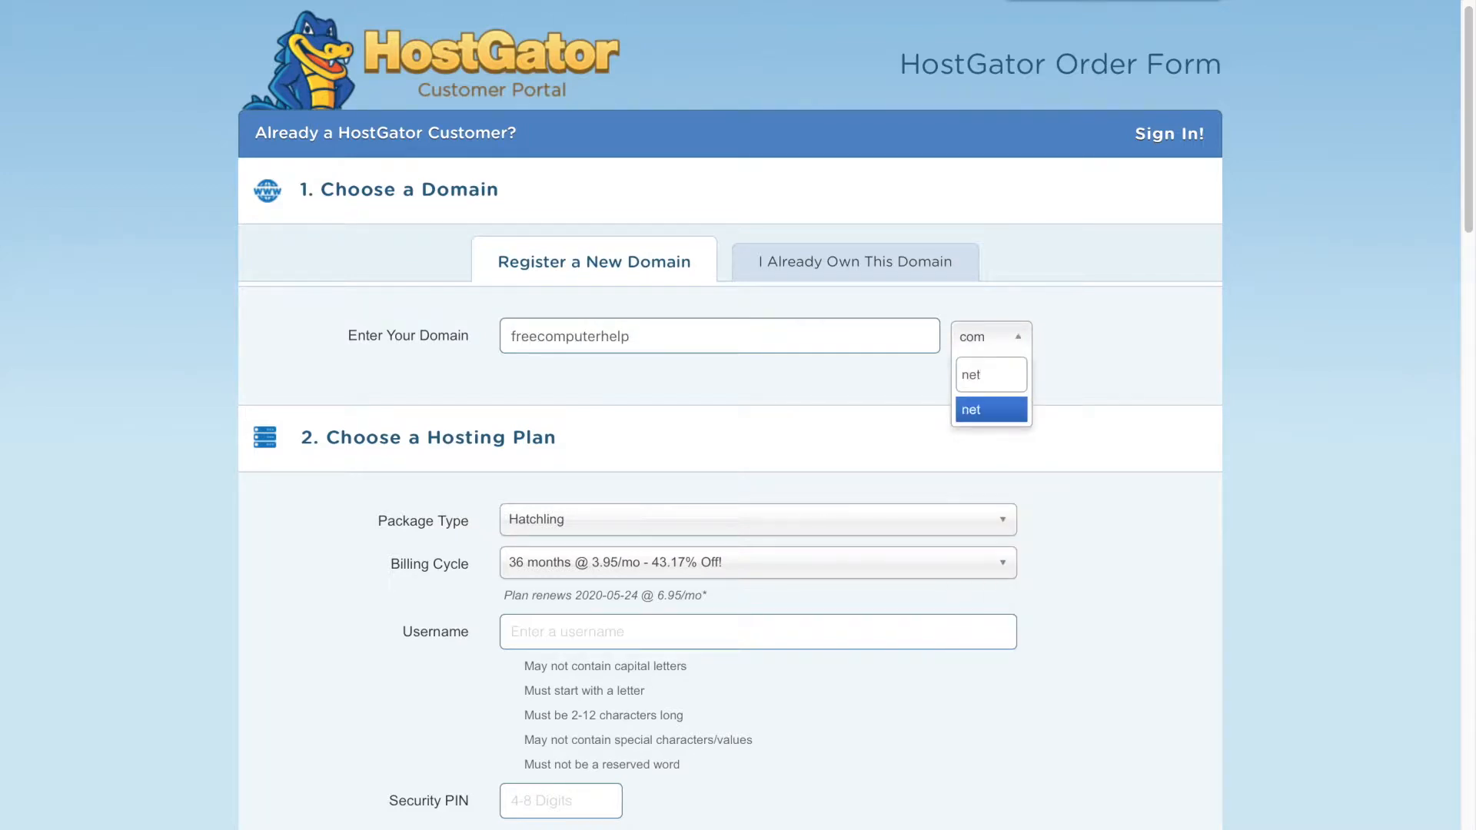
click(1072, 355)
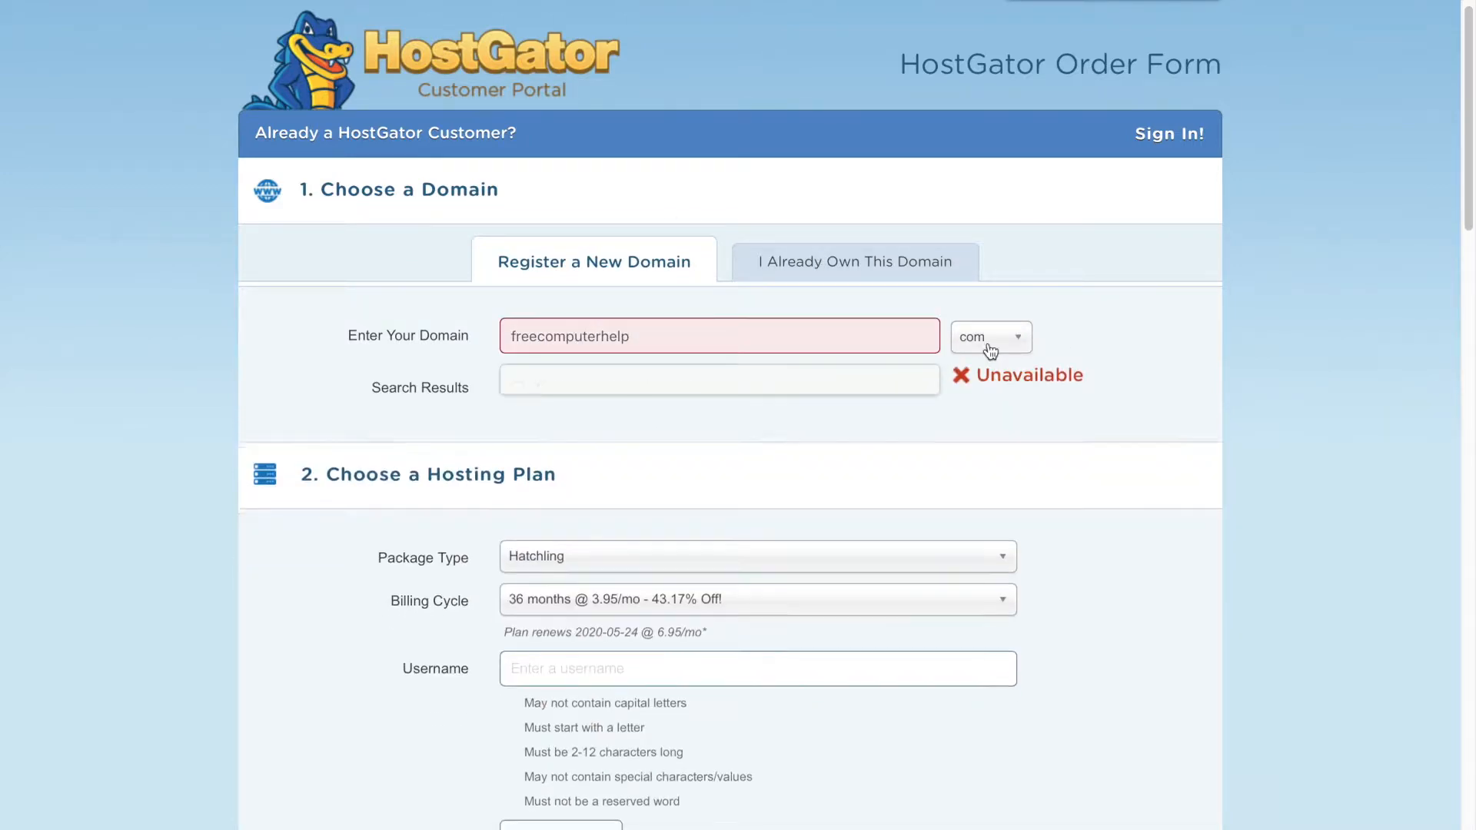
click(990, 350)
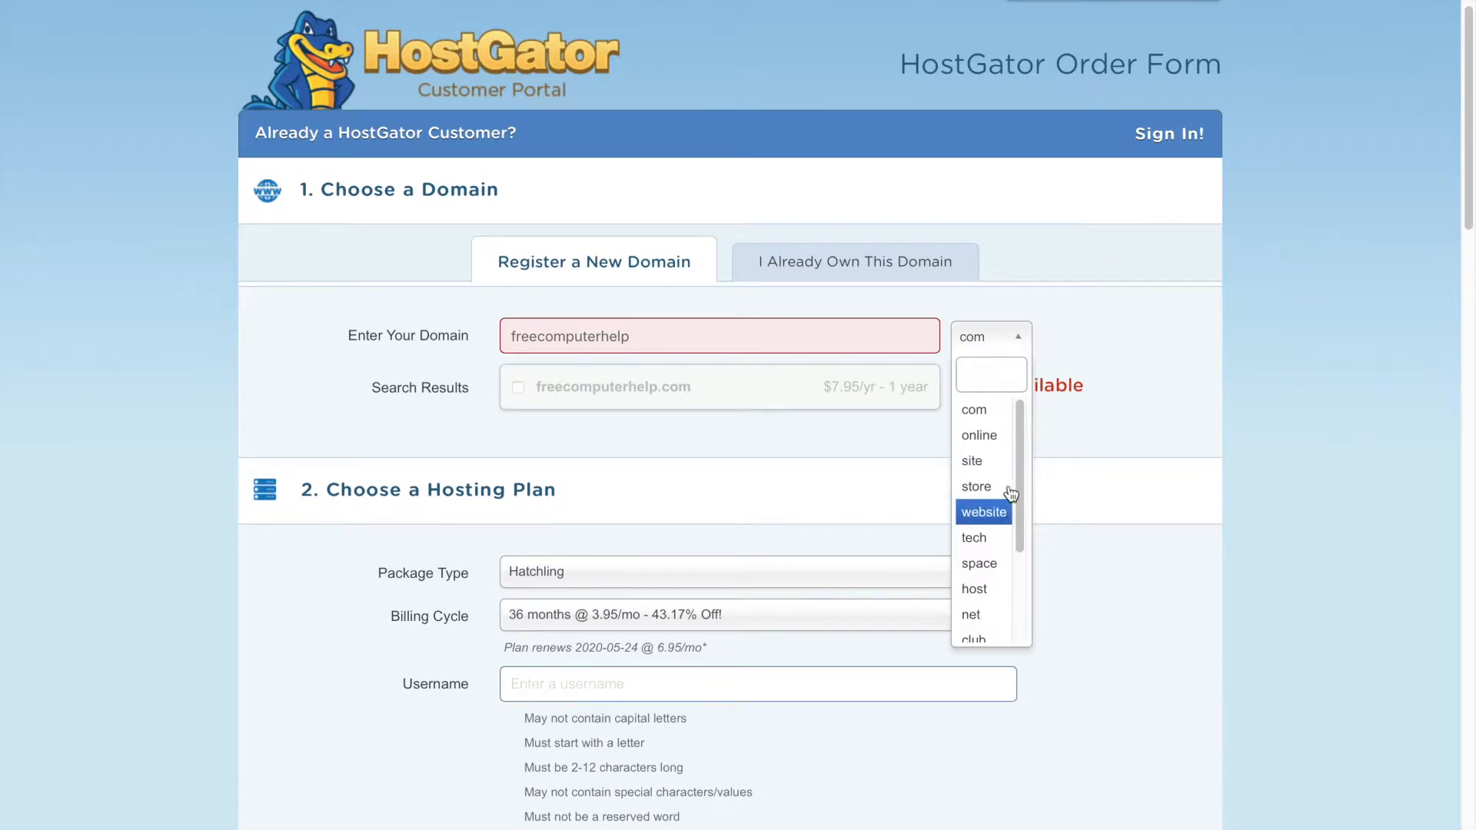
click(998, 614)
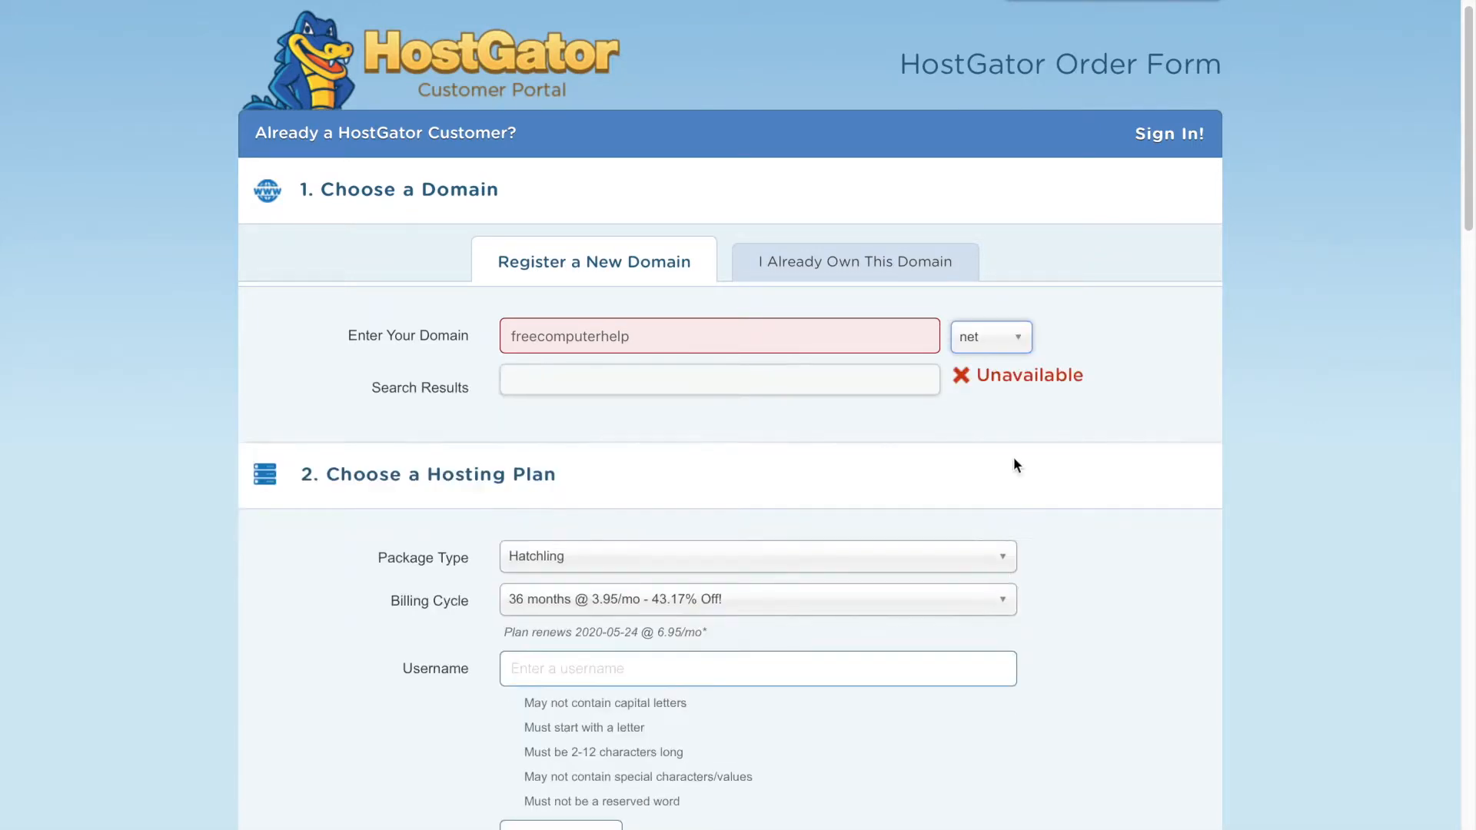
click(650, 332)
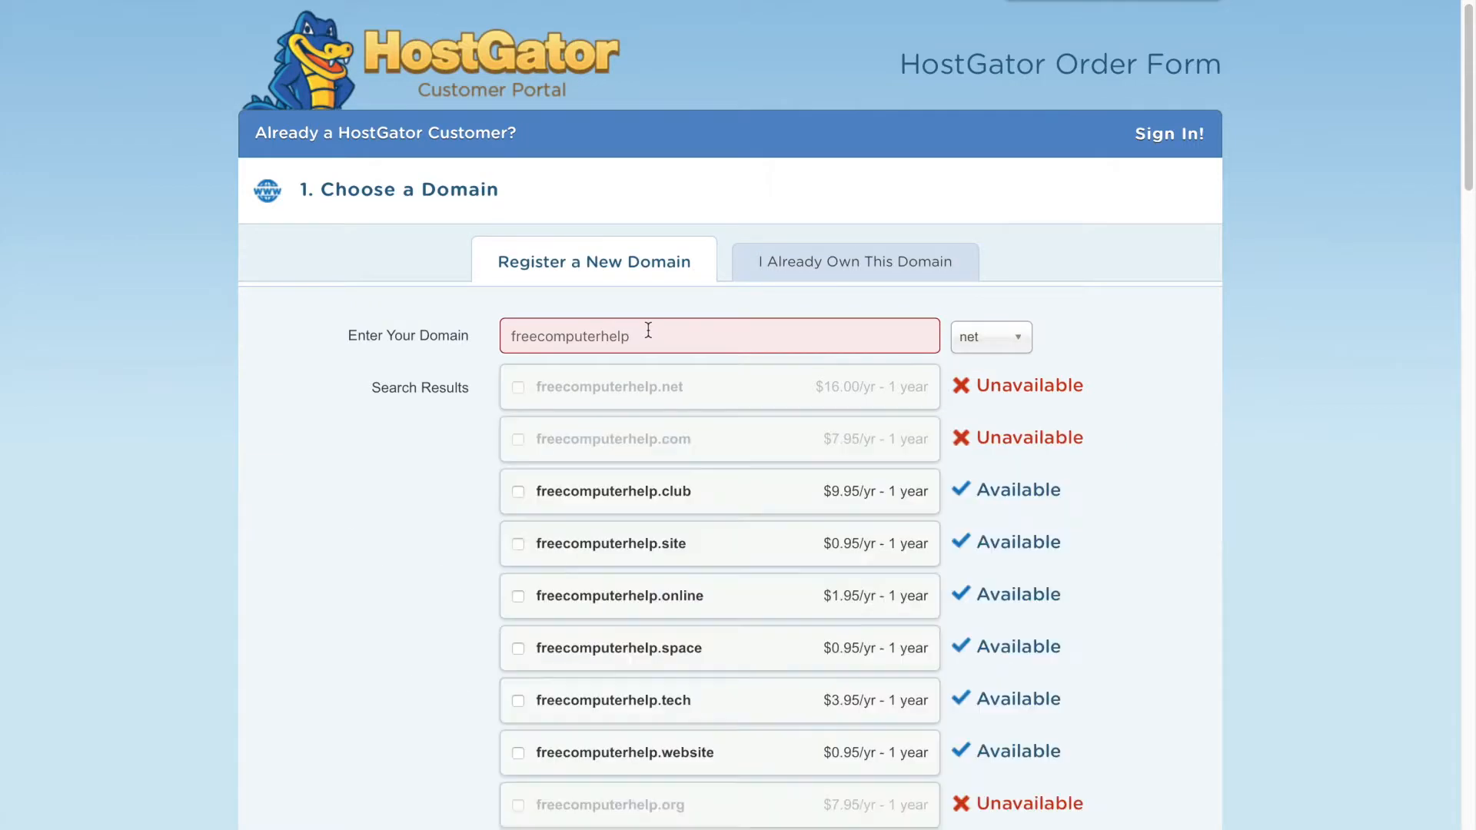
text(1)
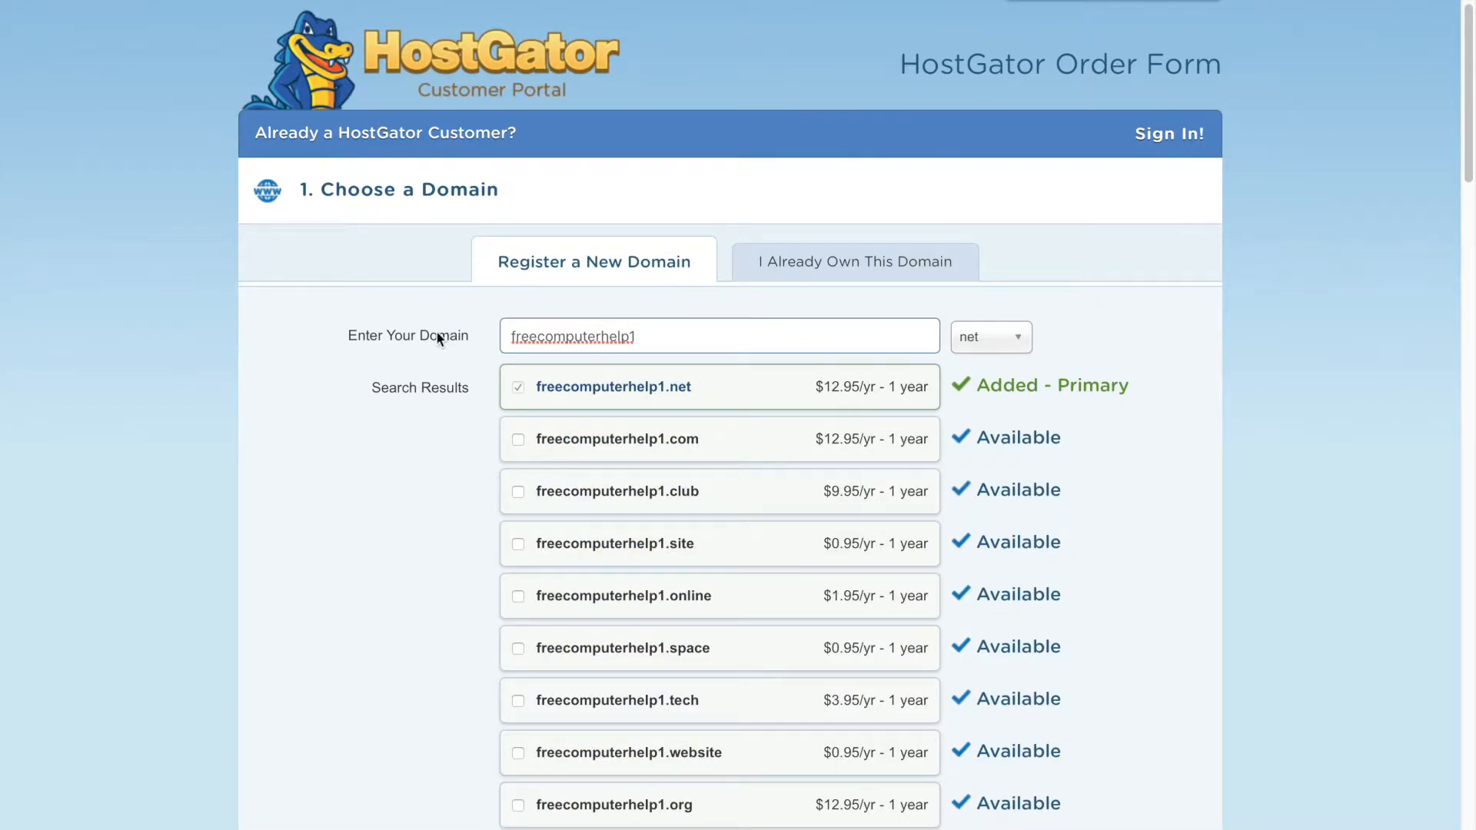
click(836, 260)
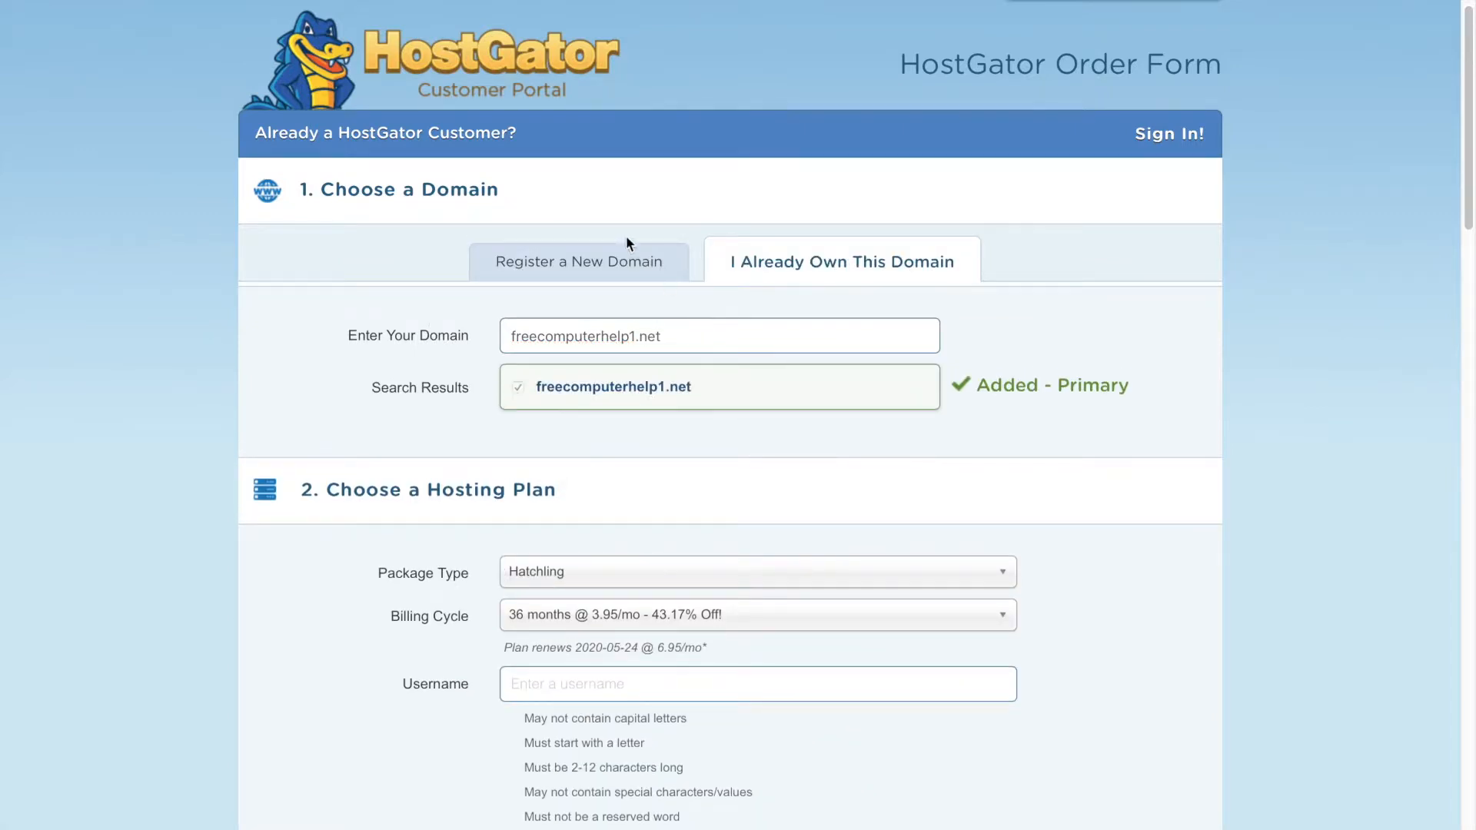
click(580, 260)
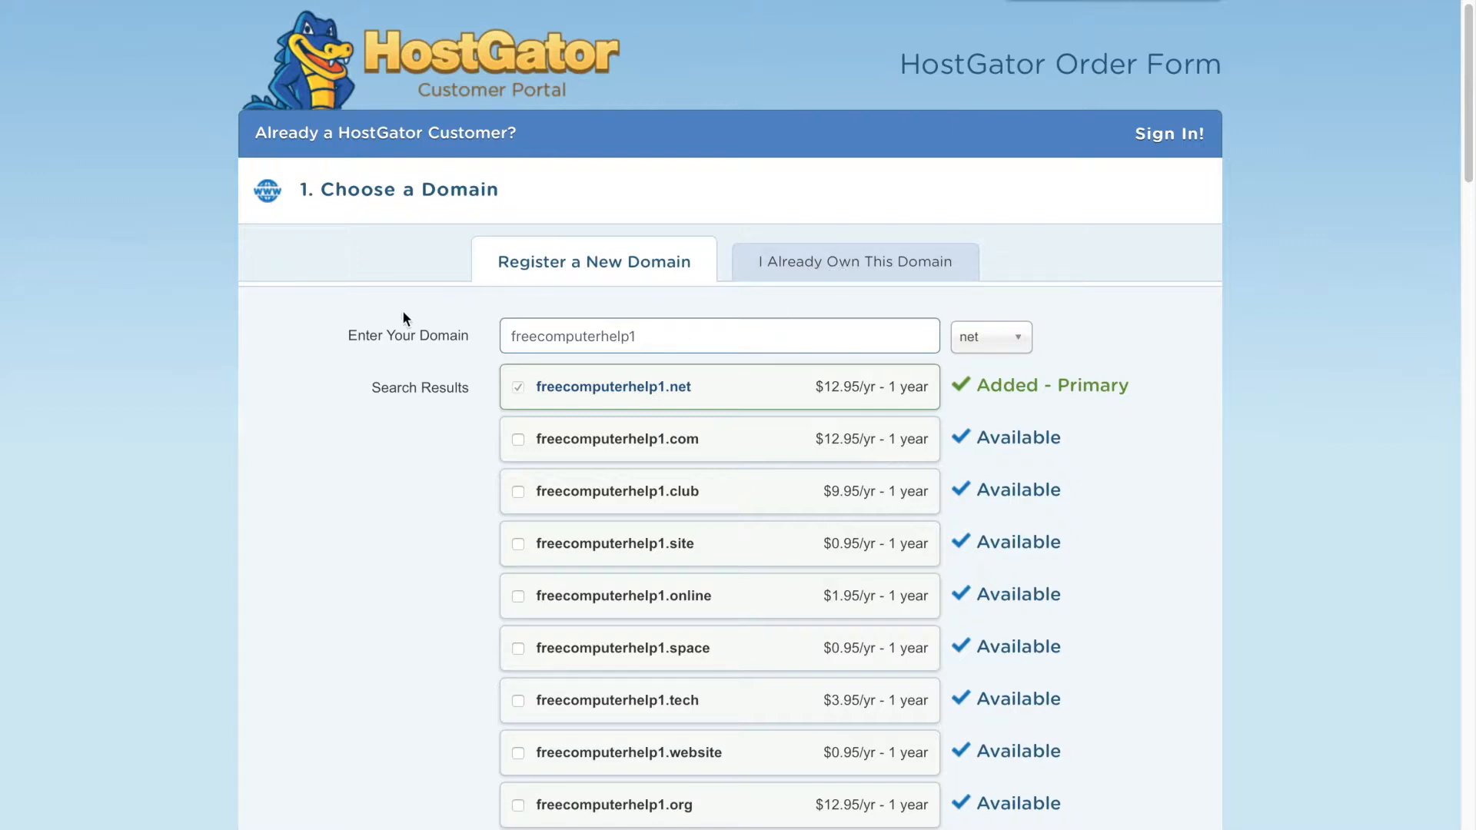
scroll(384, 269, down, 8)
scroll(383, 269, down, 3)
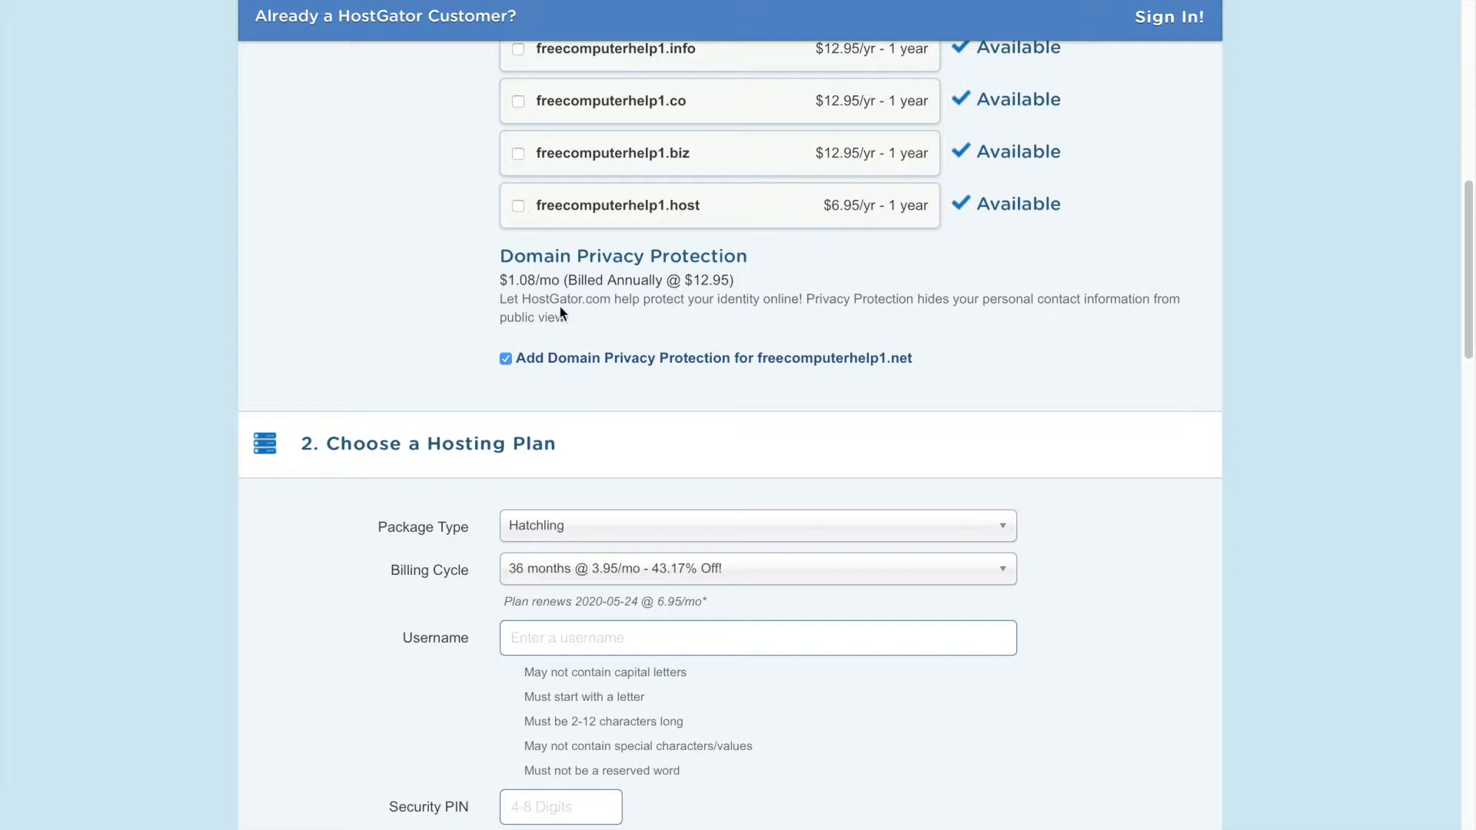
scroll(478, 301, up, 8)
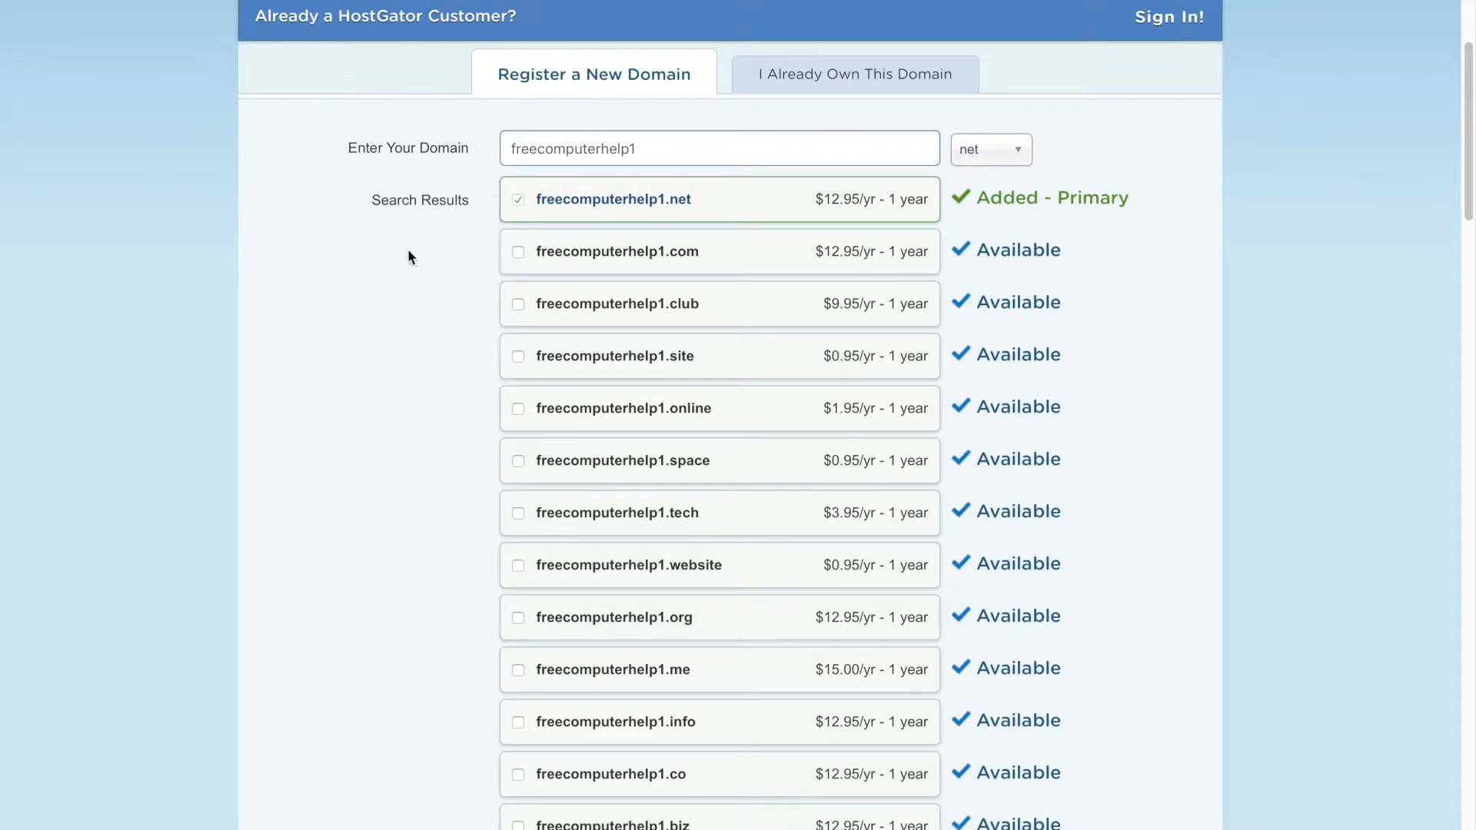
scroll(407, 266, down, 4)
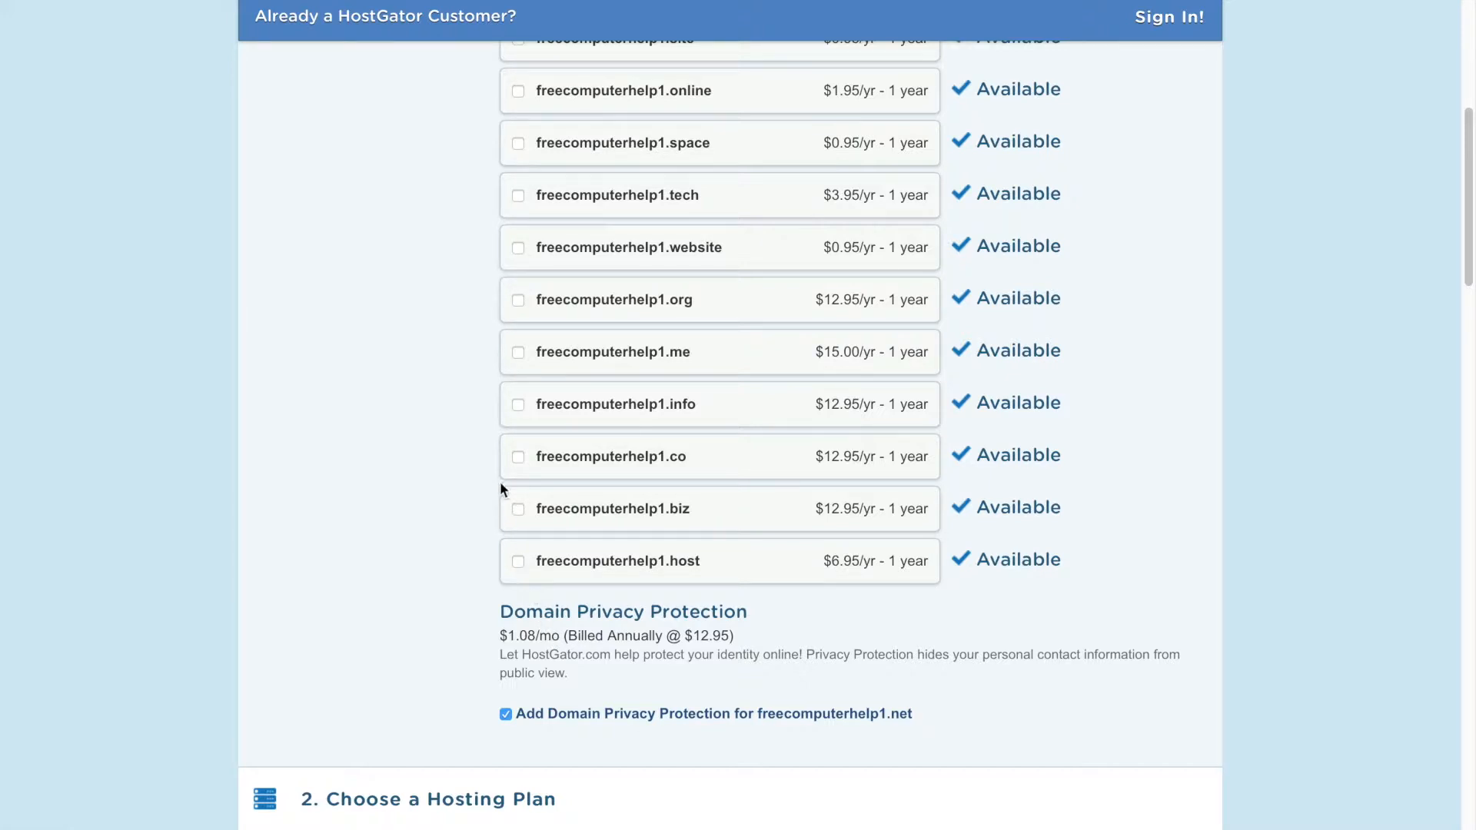
scroll(465, 550, up, 7)
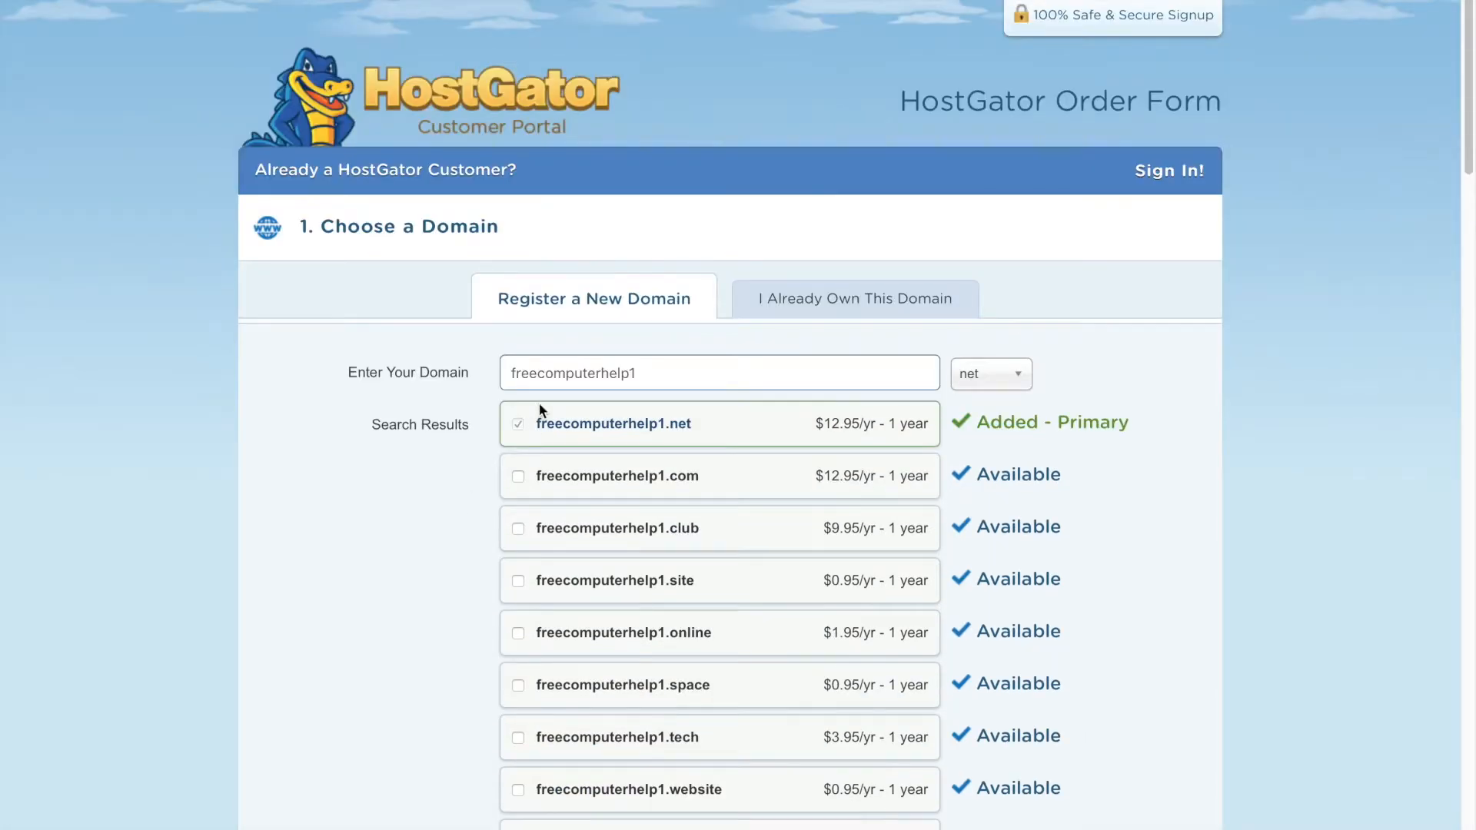
scroll(455, 431, down, 5)
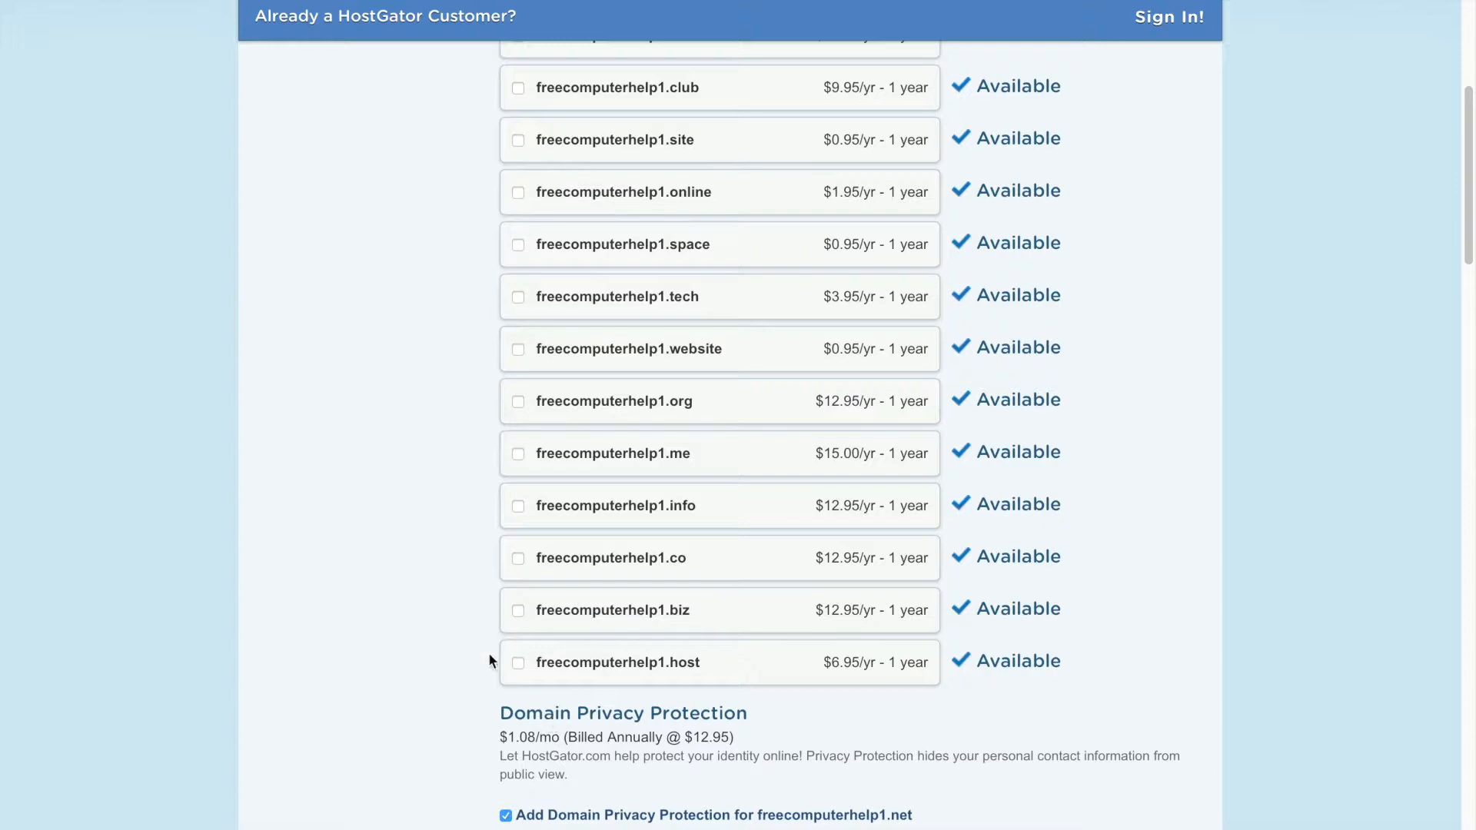
scroll(485, 638, down, 2)
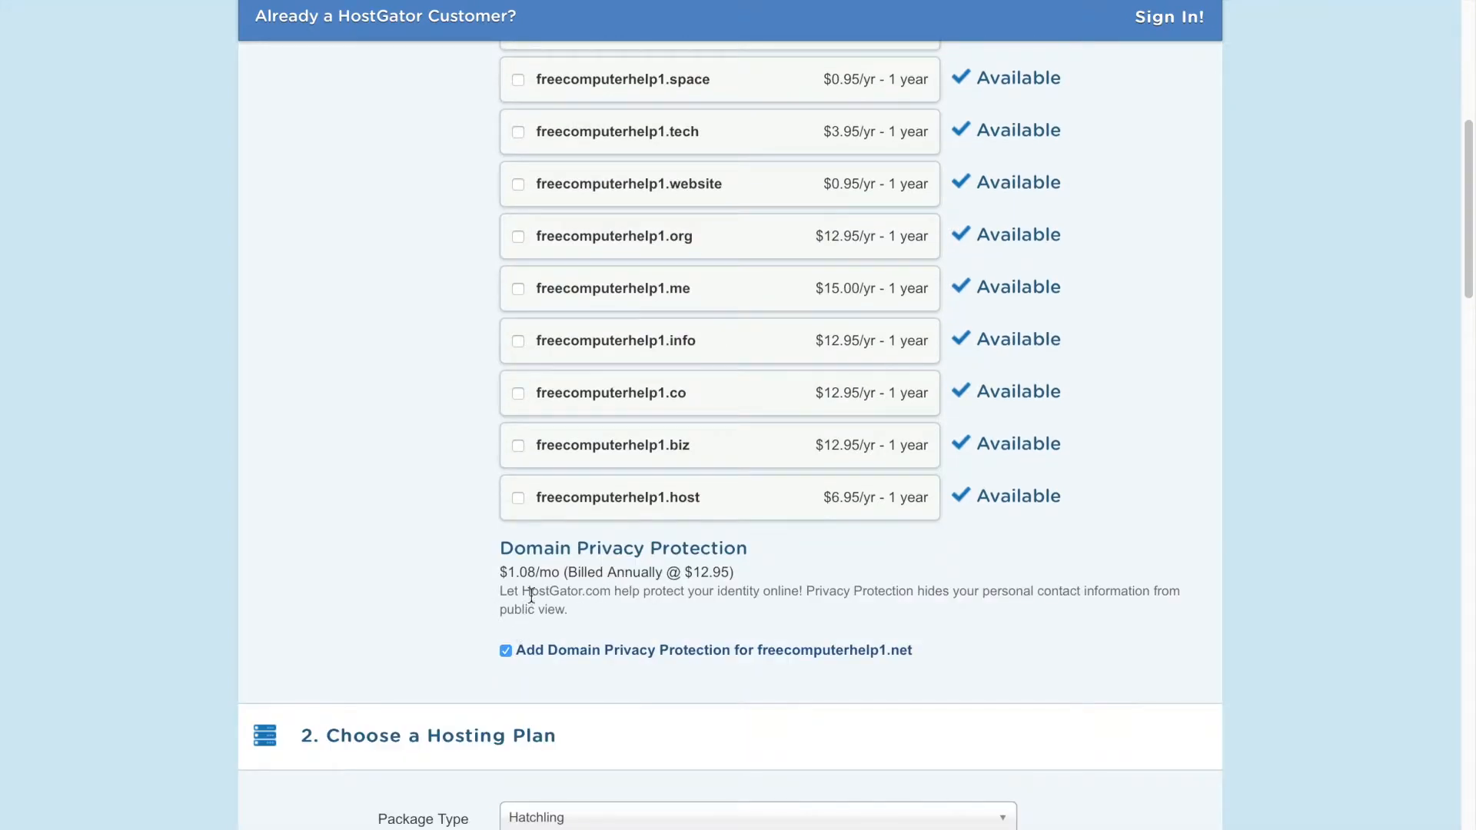
scroll(497, 550, down, 5)
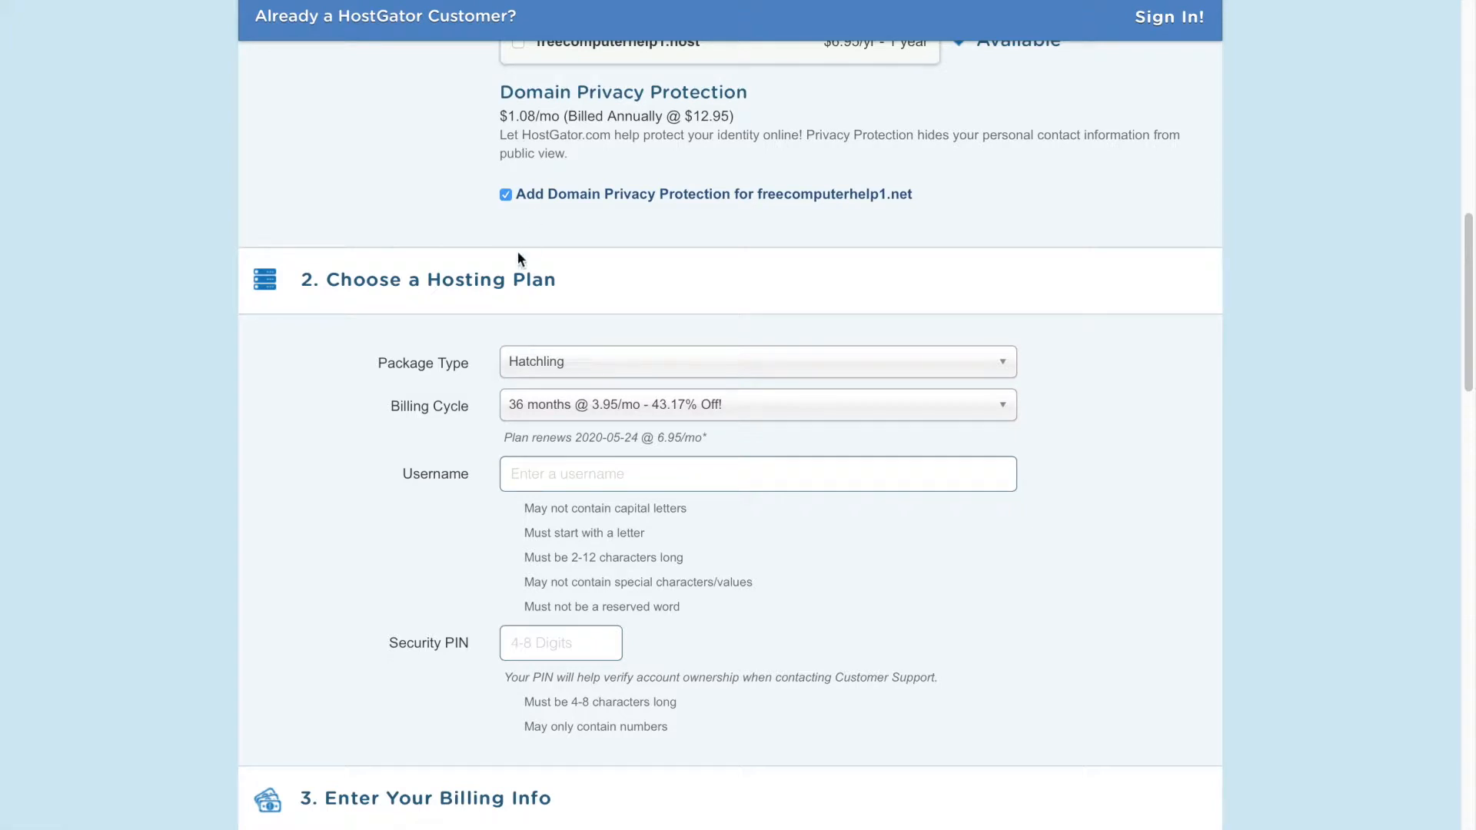
scroll(498, 248, down, 1)
- Keep Hatchling as the package type and the 36-month billing cycle at $3.95/mo
click(658, 289)
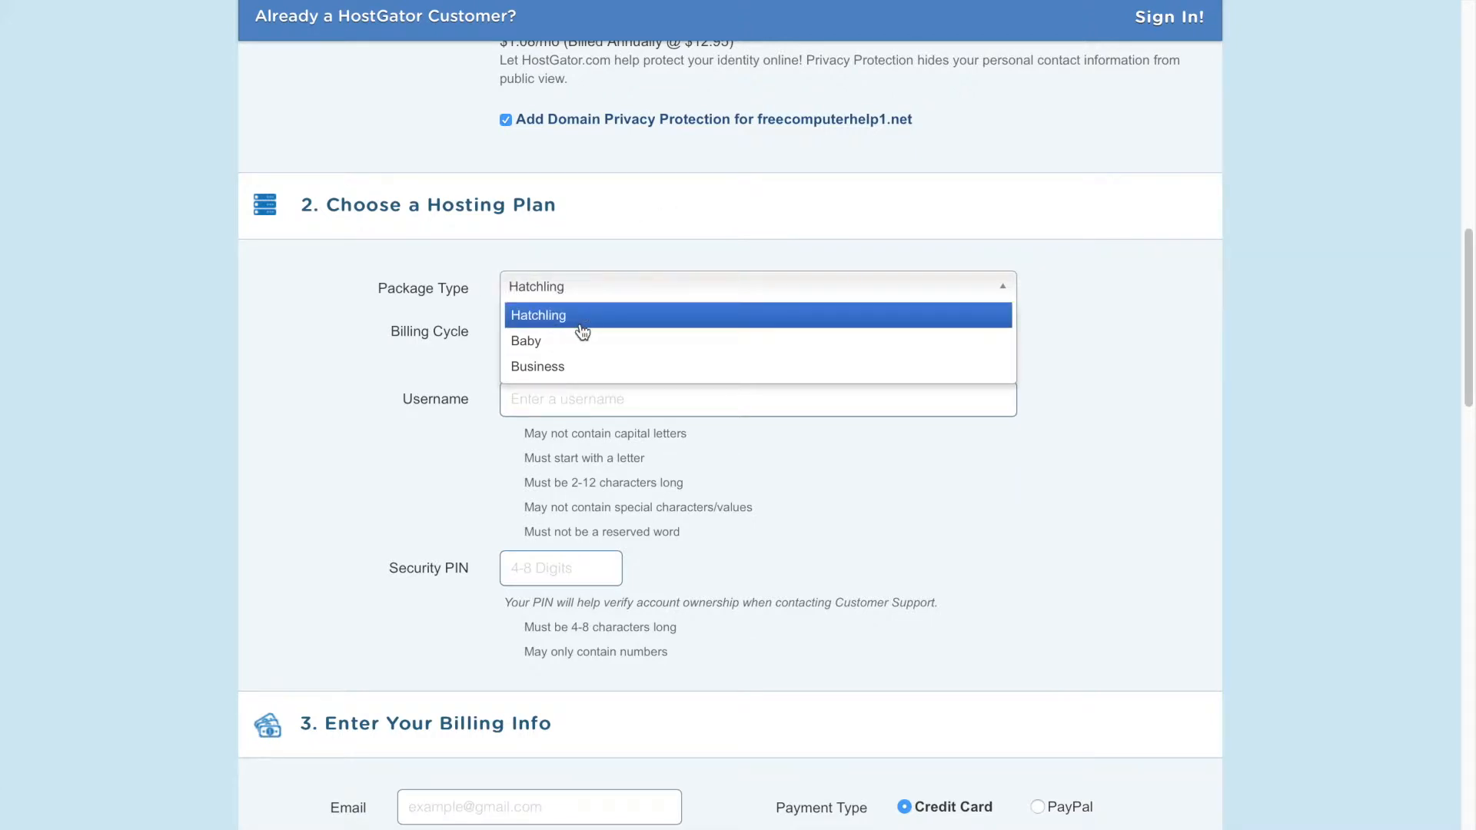
click(423, 346)
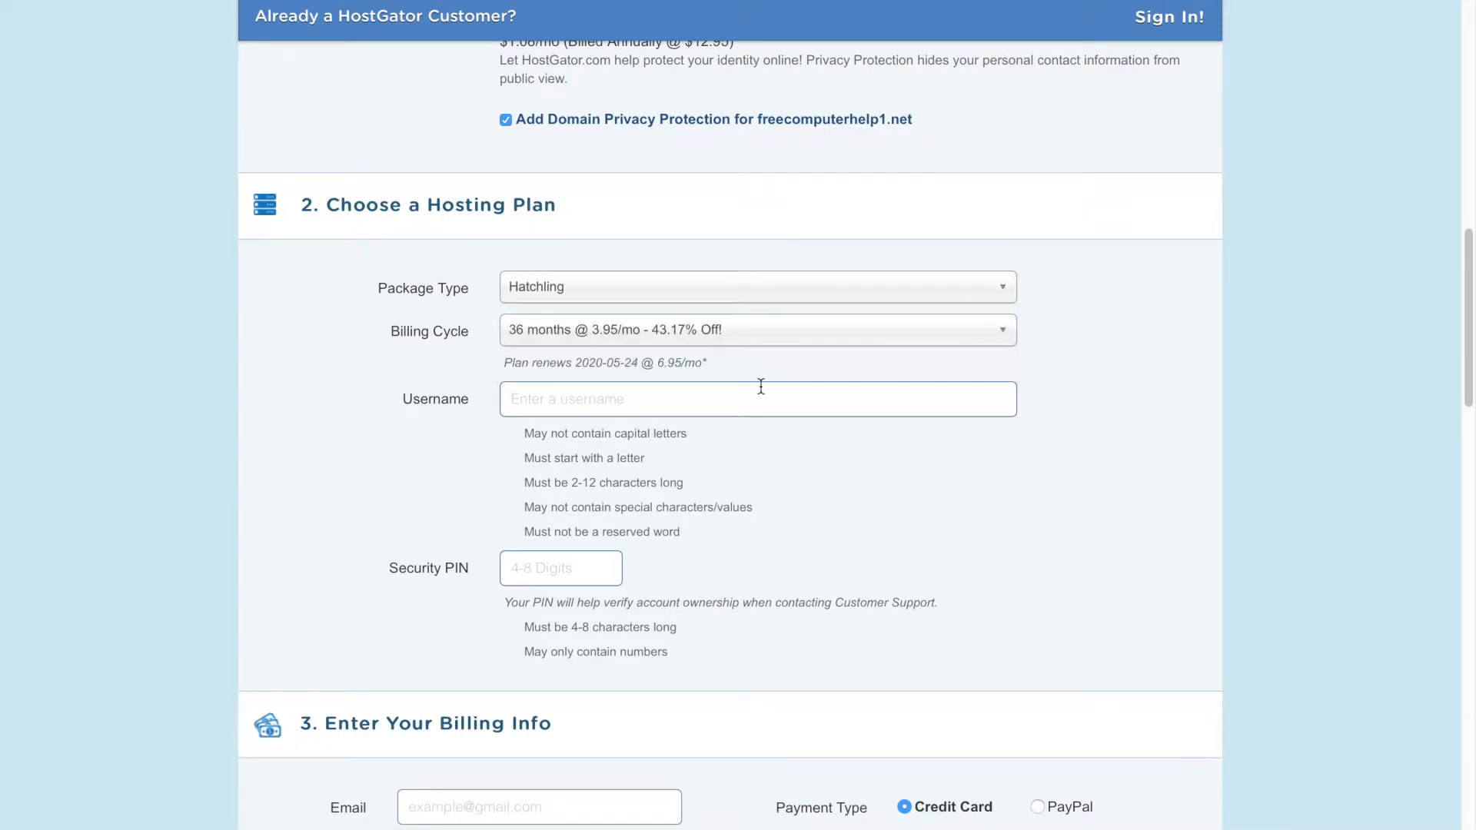
scroll(765, 389, down, 1)
click(705, 273)
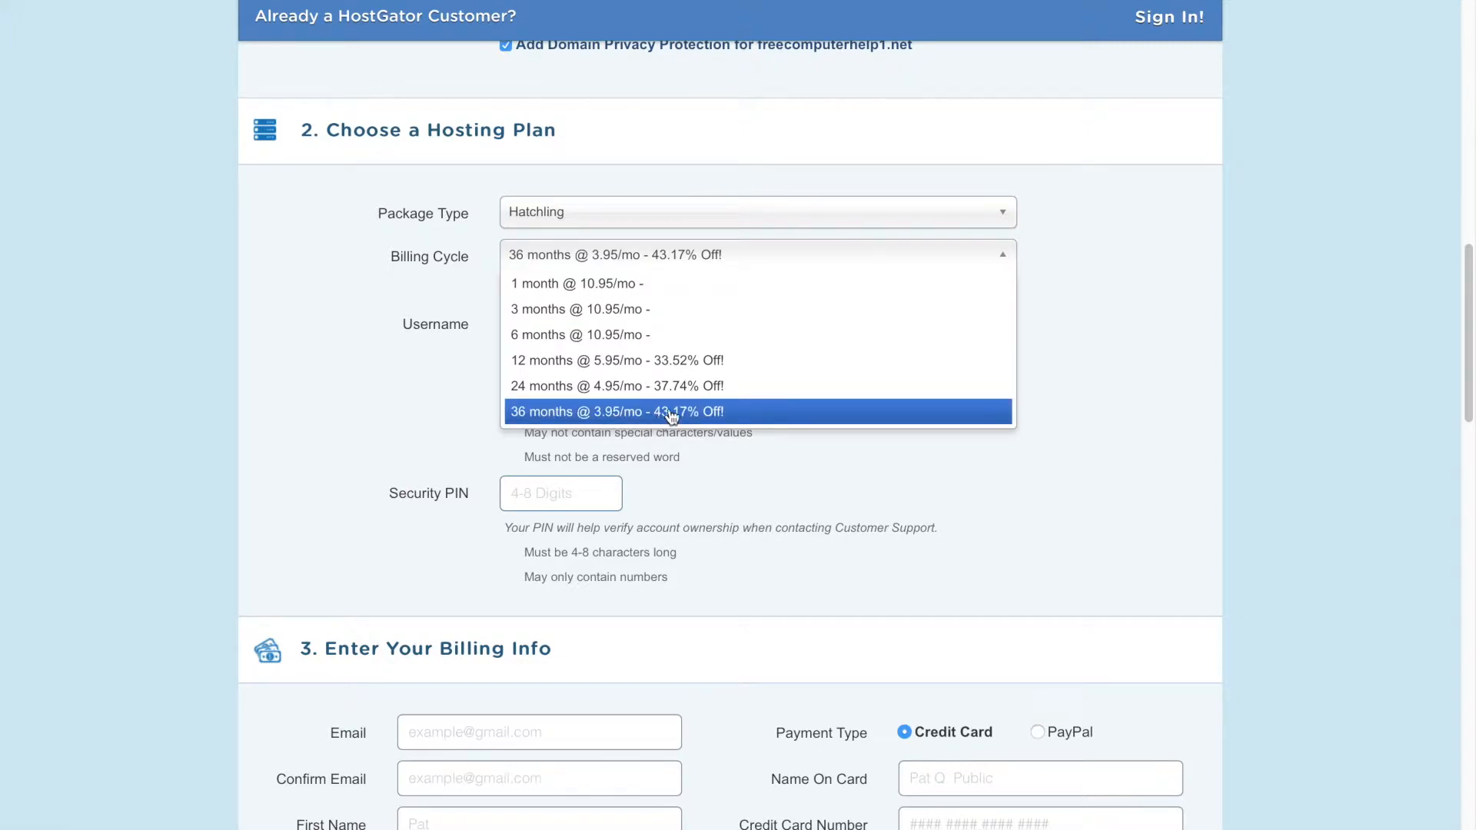
click(394, 406)
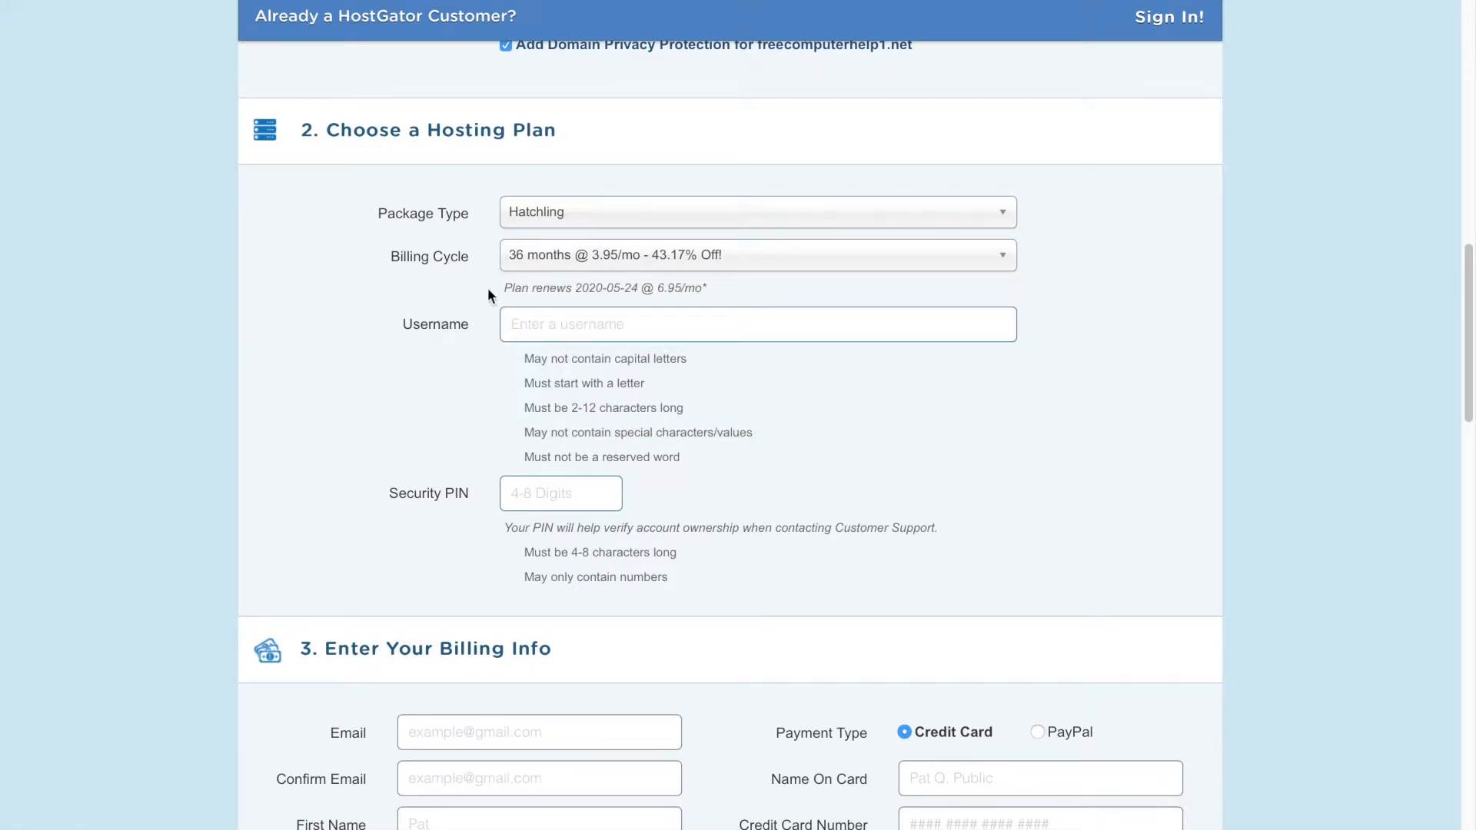
click(592, 322)
scroll(594, 291, down, 1)
- Enter a username and trim its extra letters to meet the length rule
click(576, 399)
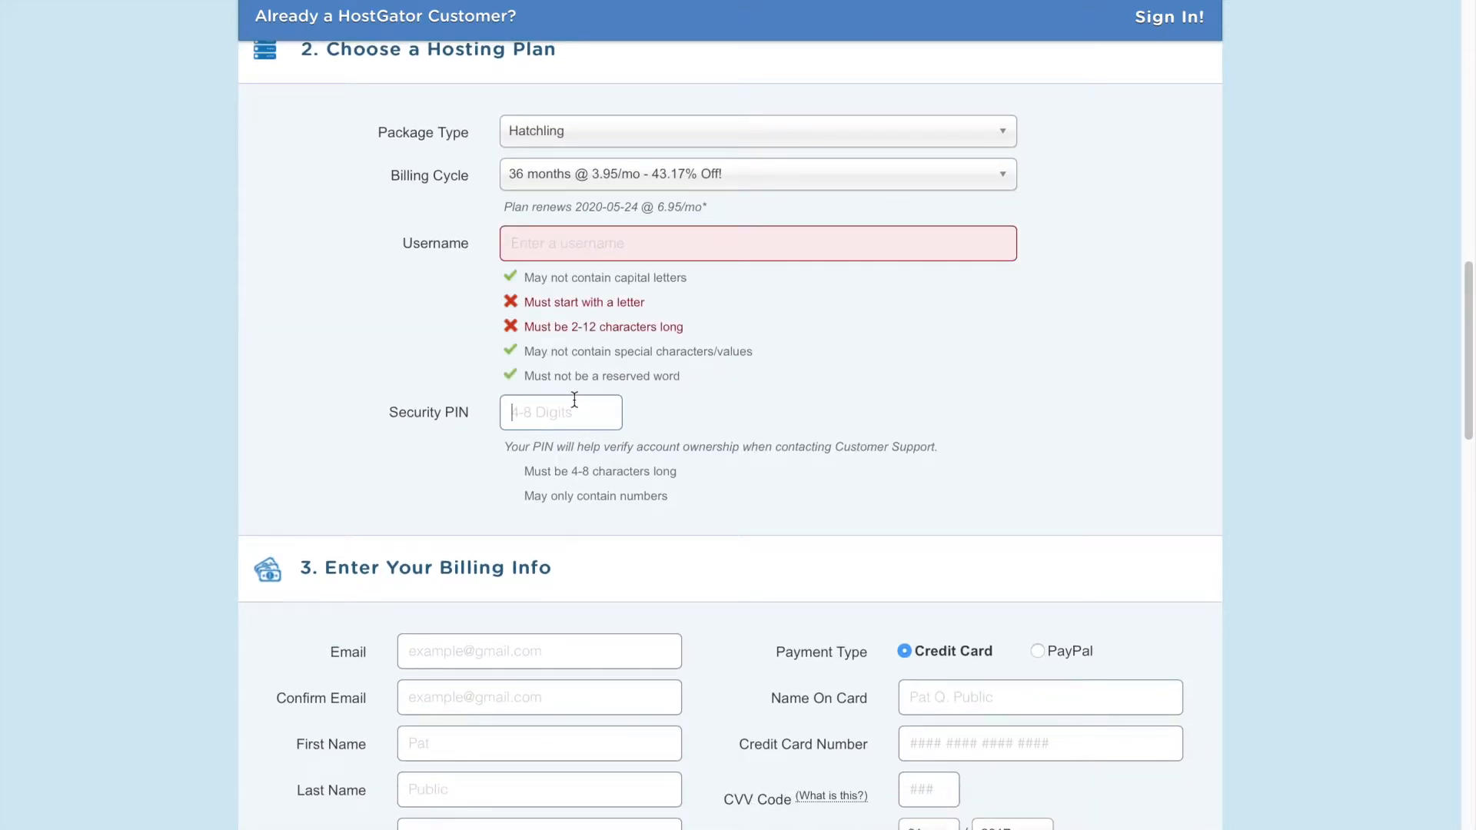
click(641, 248)
text(asdfkljahsdflka)
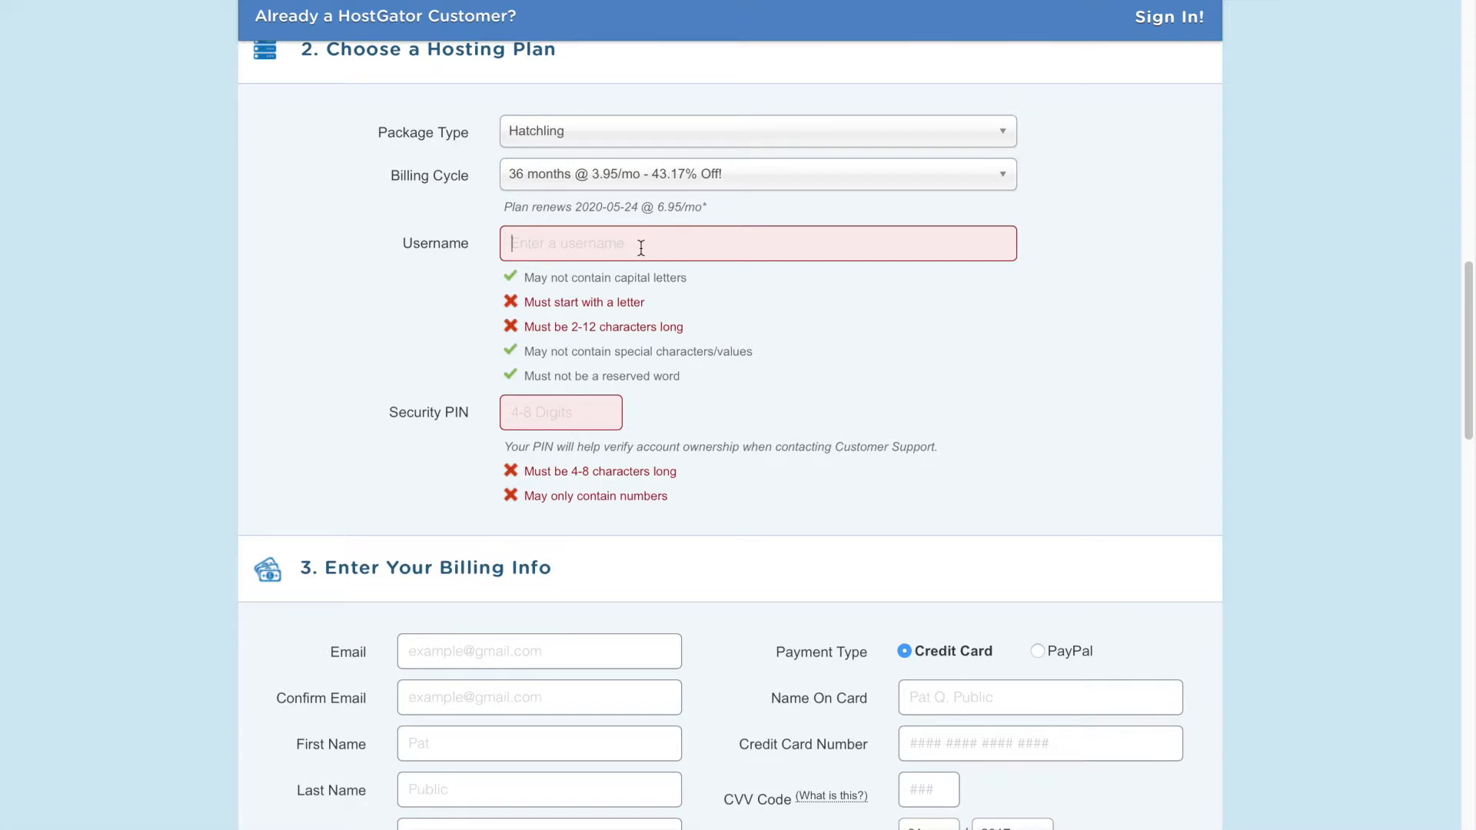
click(580, 406)
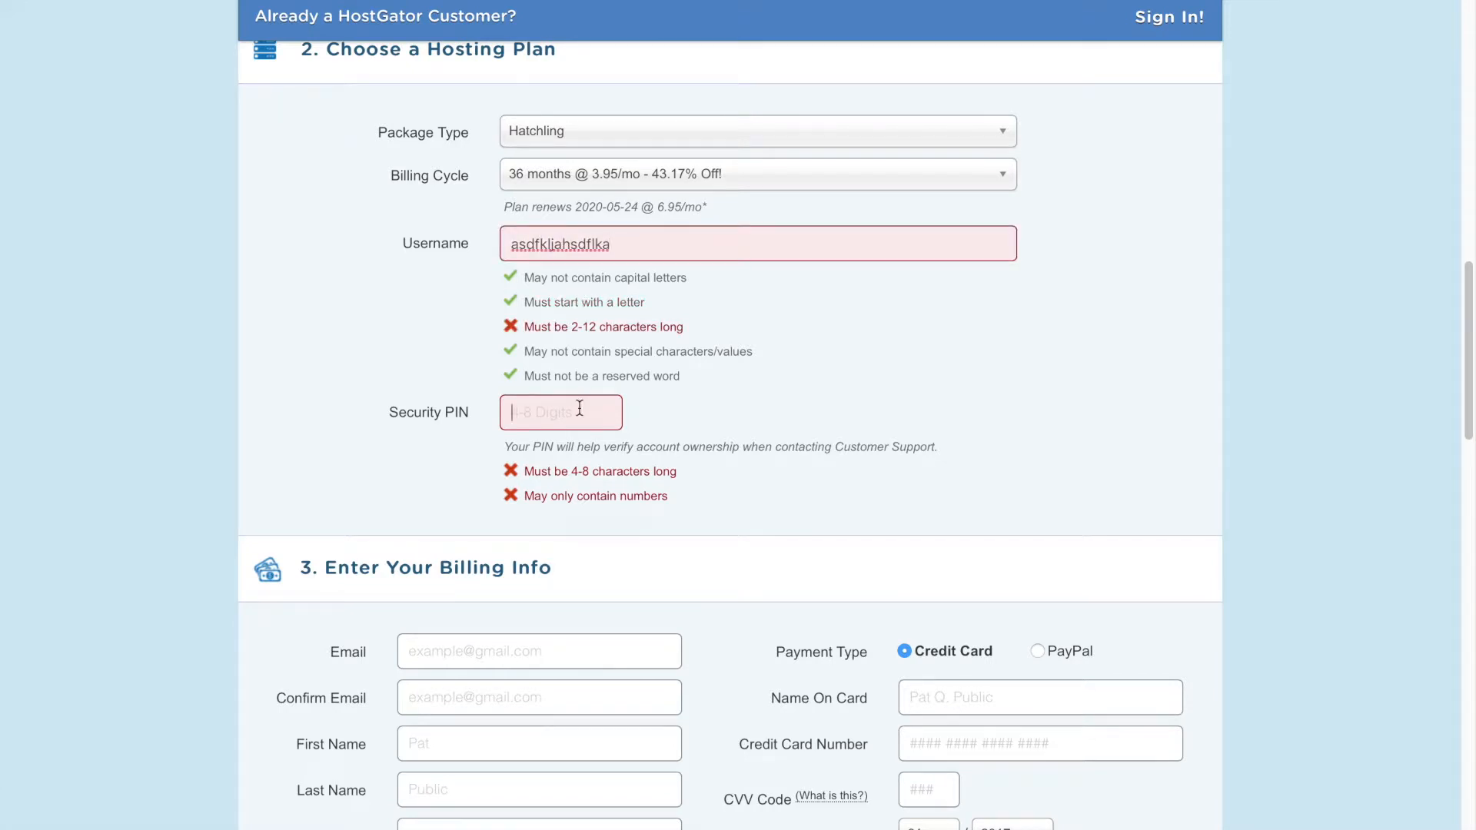
drag(643, 247, 571, 248)
key(BackSpace)
- Enter a four-digit security PIN, removing the extra digit
click(575, 423)
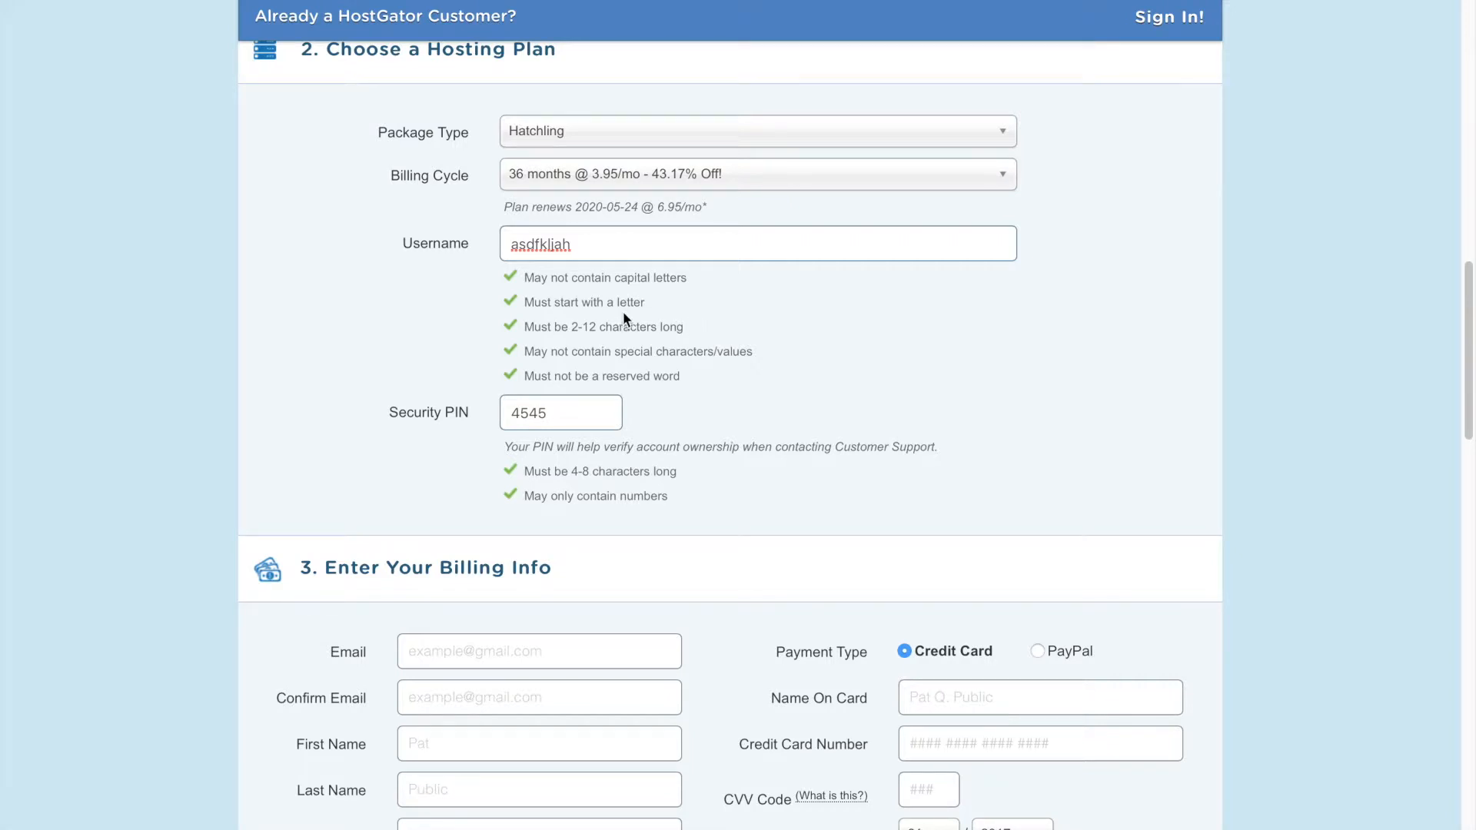
- Uncheck SiteLock Monitoring under Add Additional Services
scroll(623, 321, down, 4)
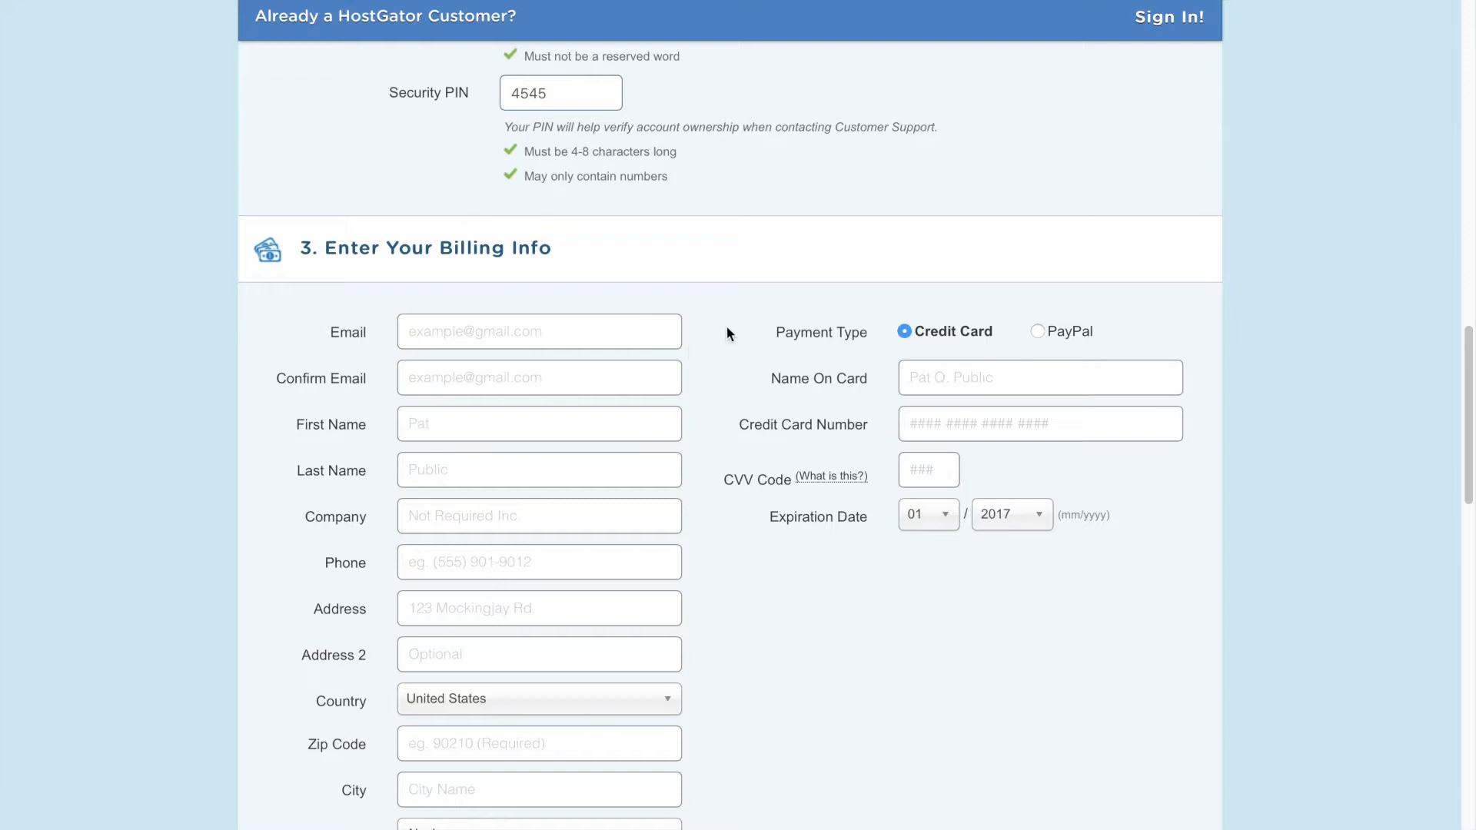
scroll(764, 328, down, 6)
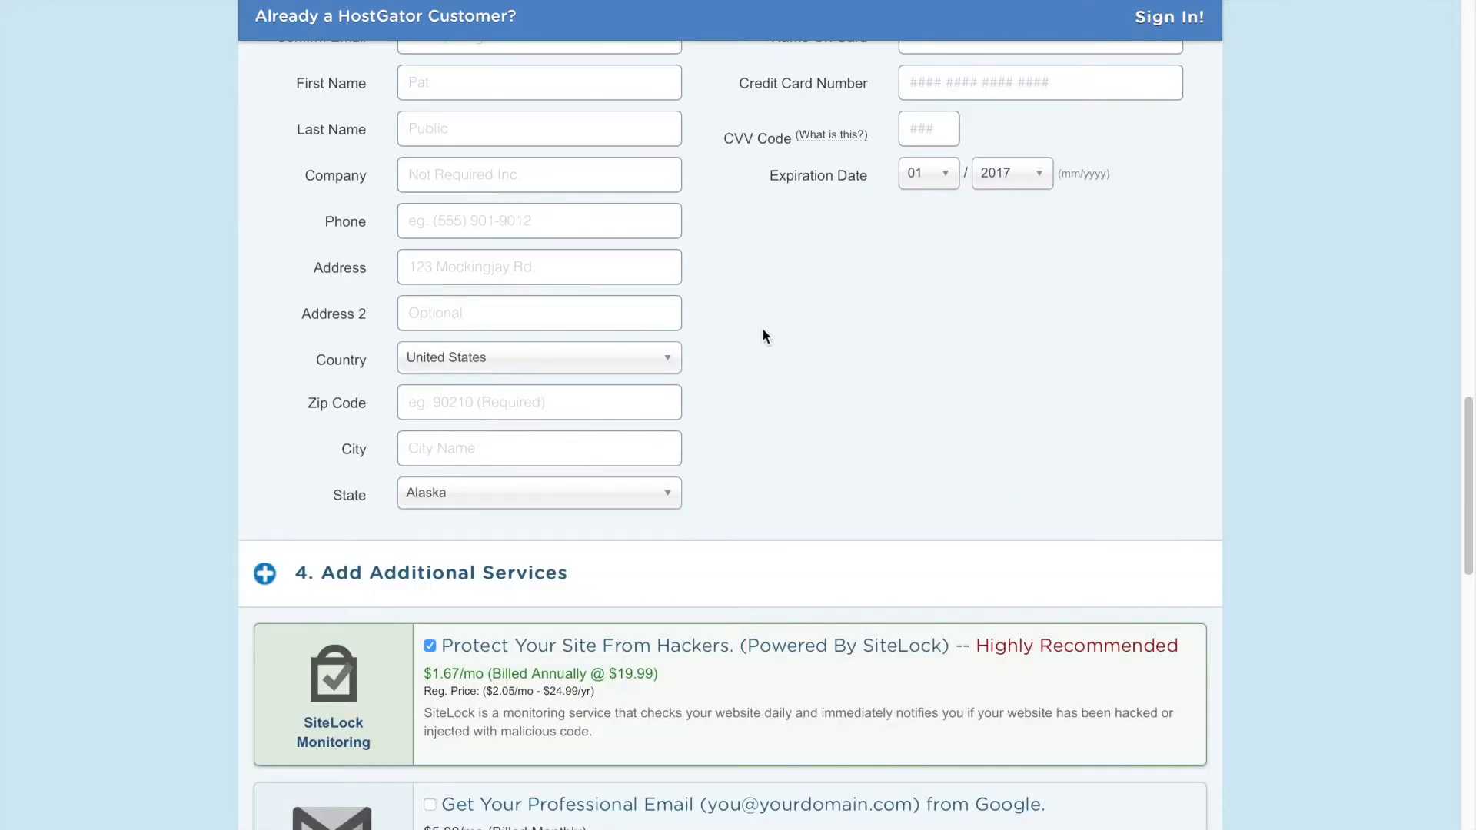
scroll(749, 321, down, 2)
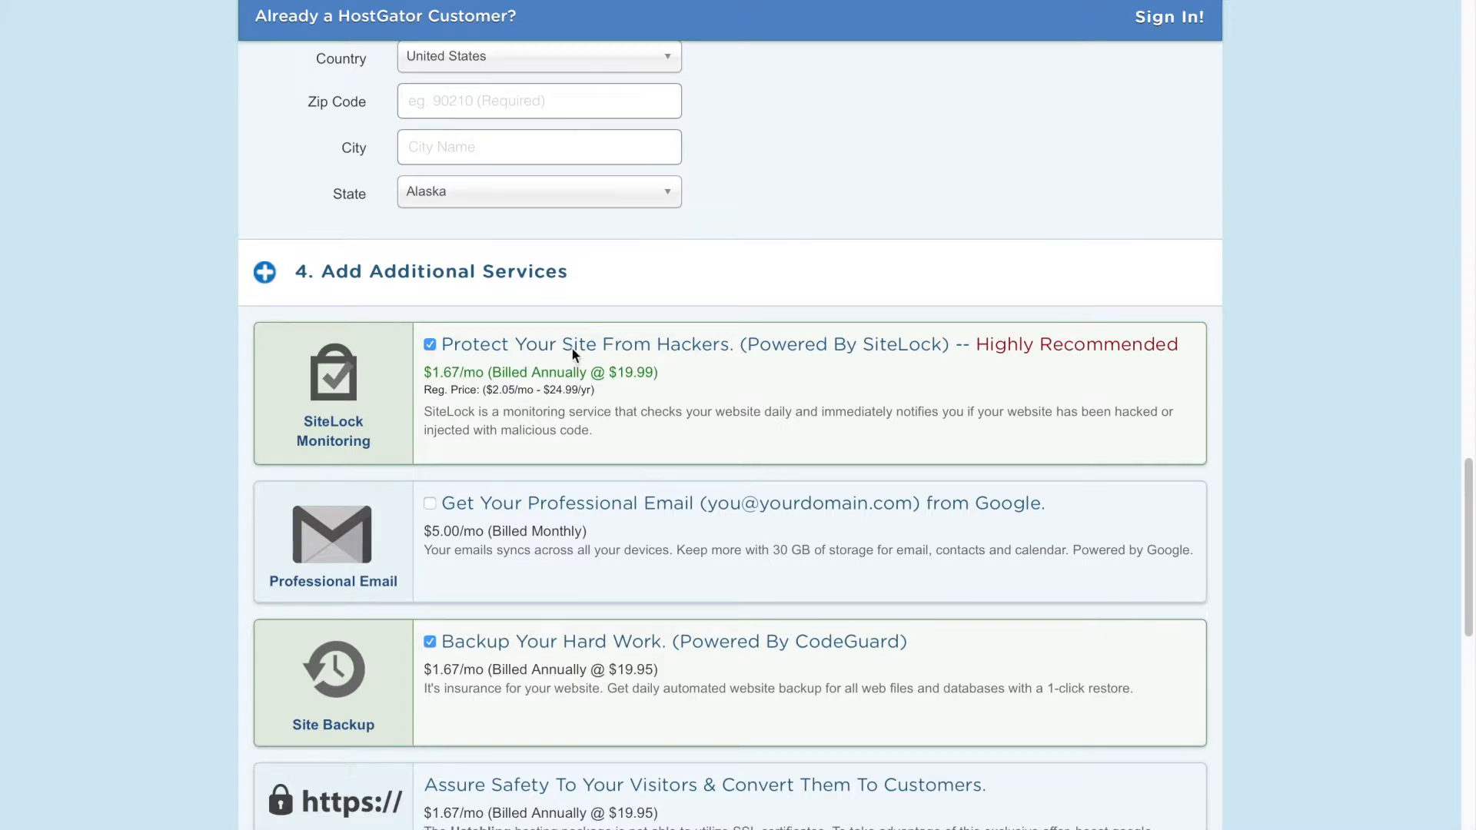
scroll(528, 325, down, 1)
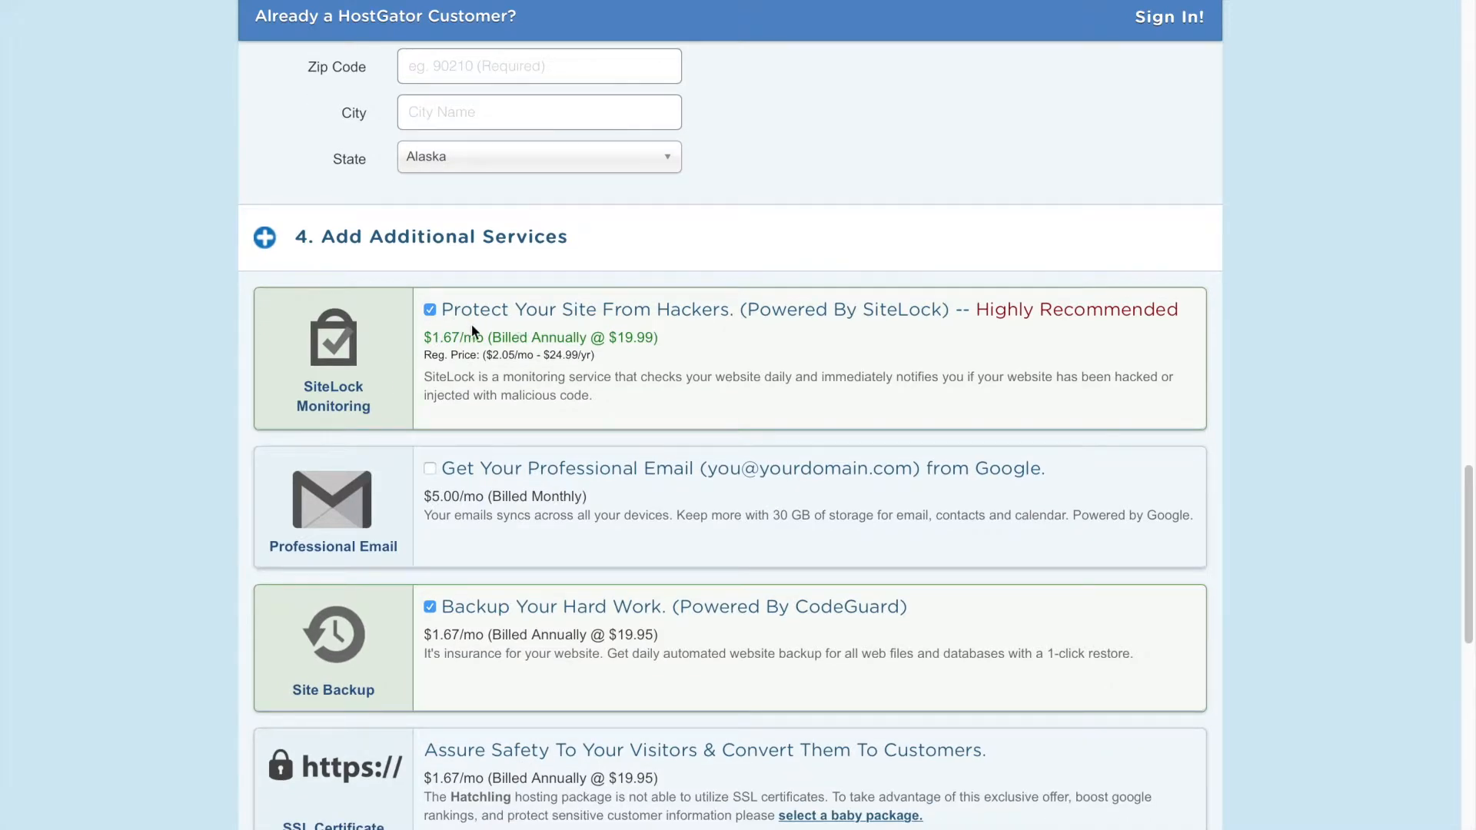
click(430, 311)
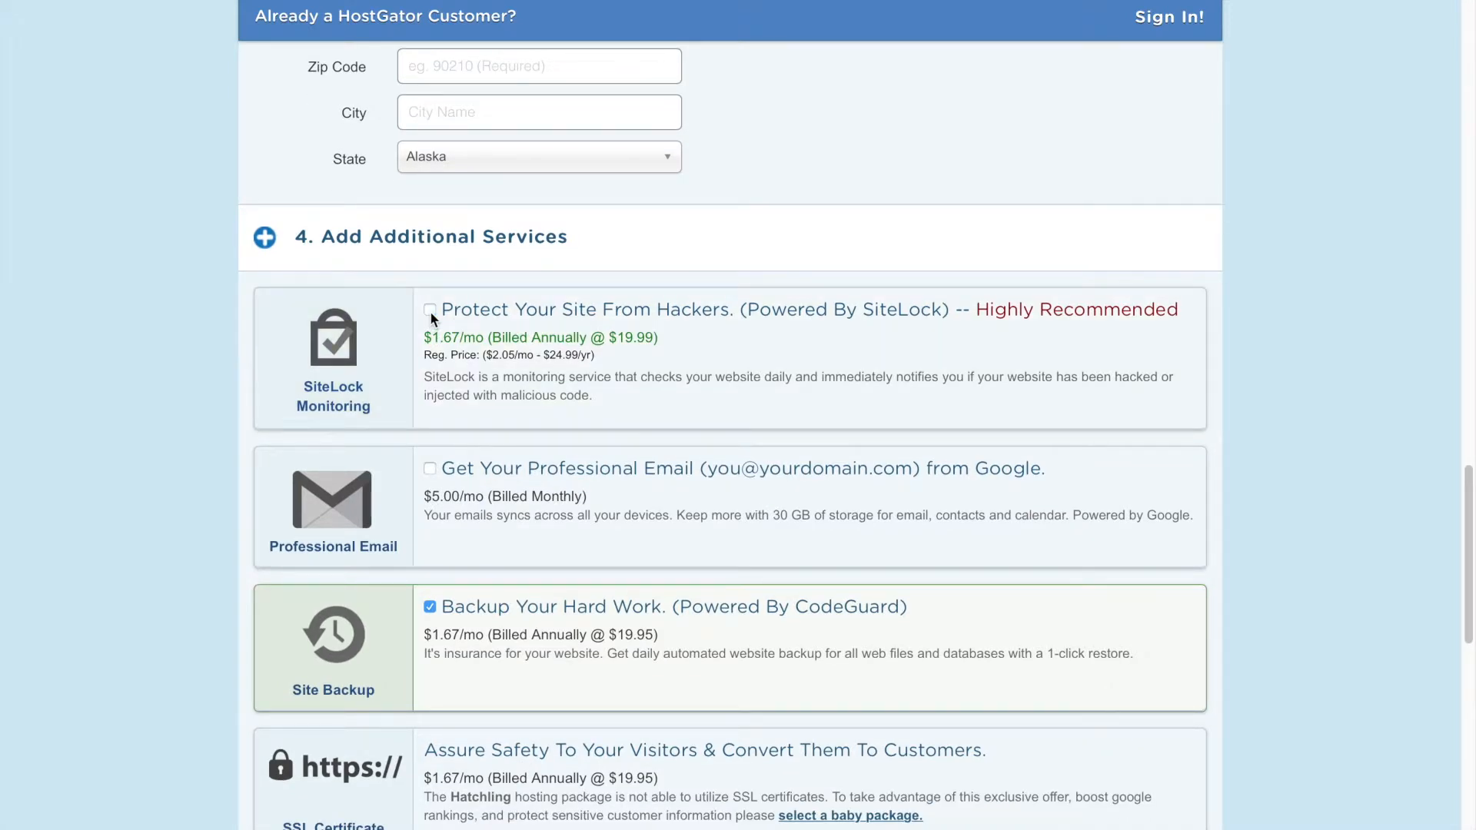
- Uncheck Site Backup (CodeGuard), leaving Hosting Addons at $12.95, and review the order details
click(430, 608)
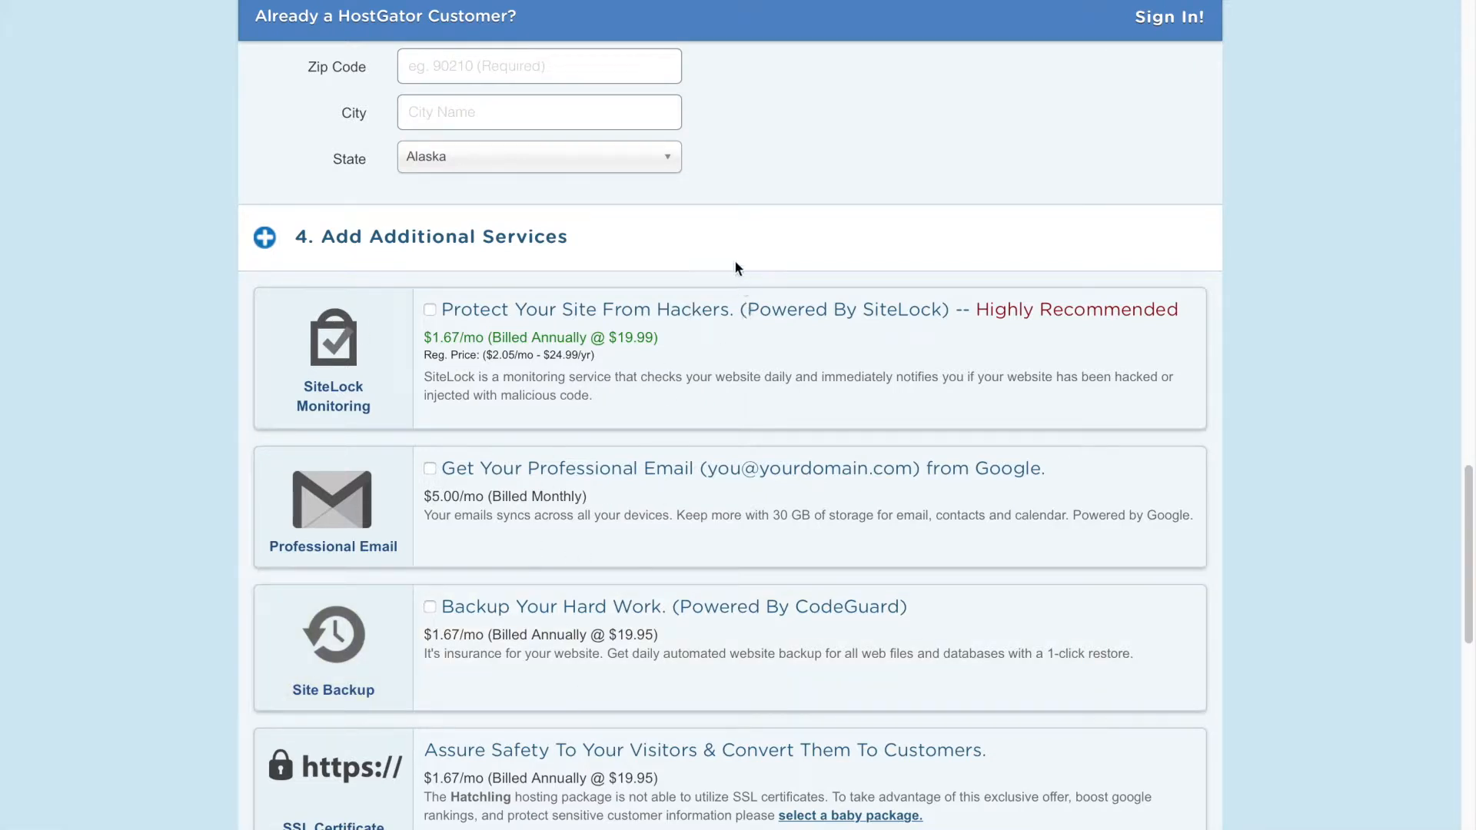
scroll(717, 192, down, 1)
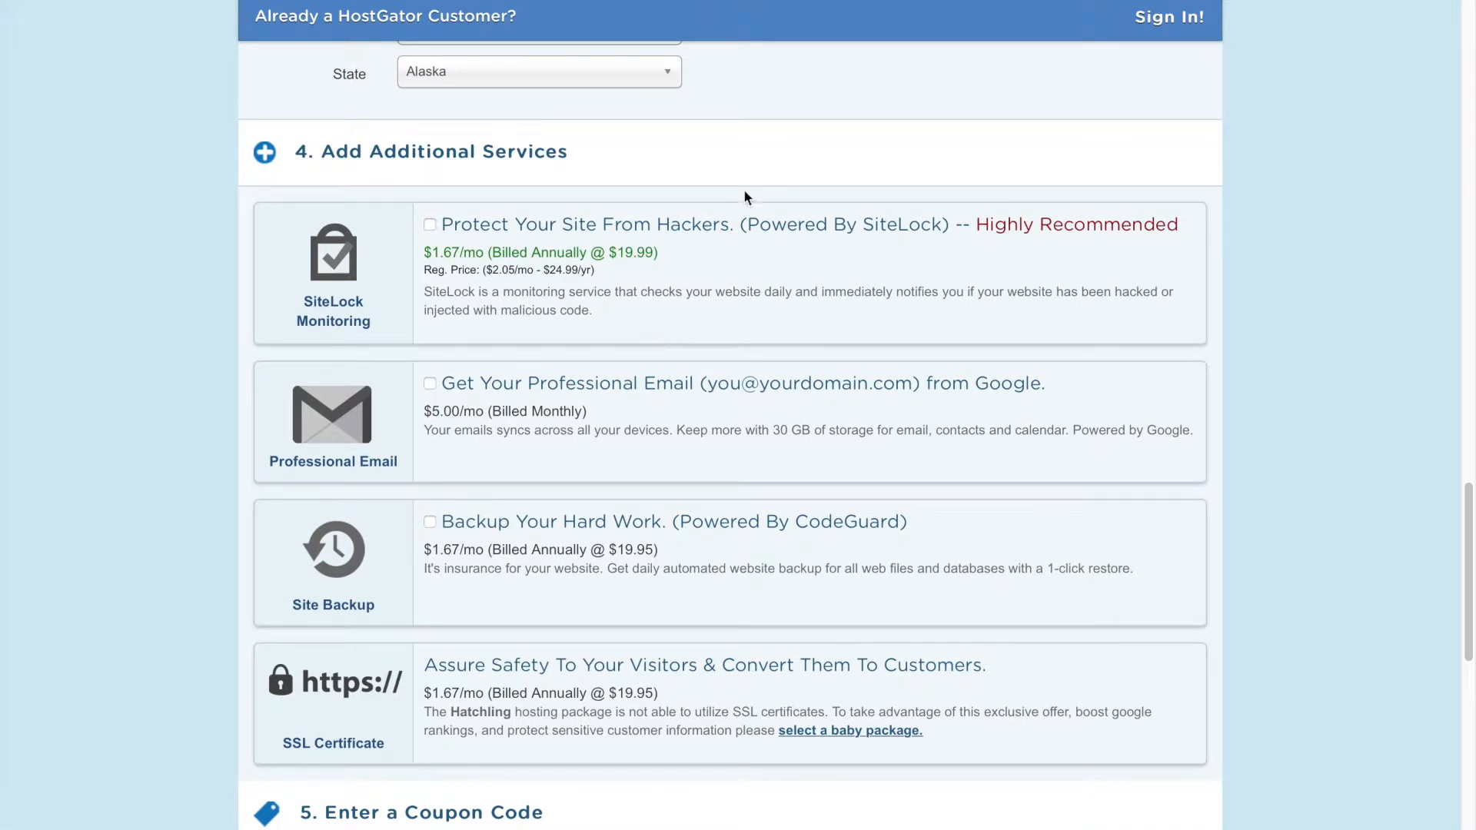
scroll(666, 596, down, 6)
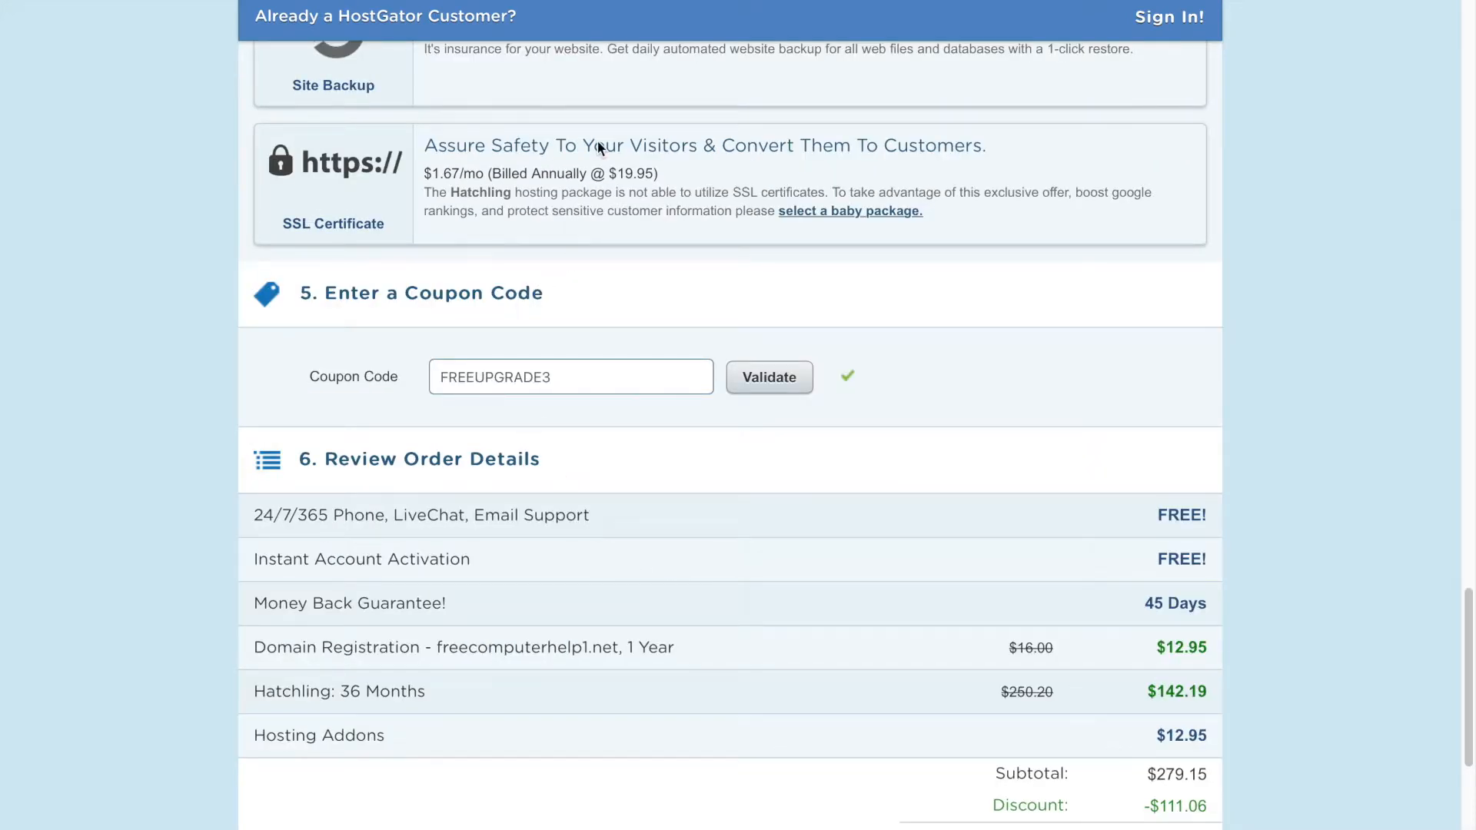
scroll(634, 163, up, 1)
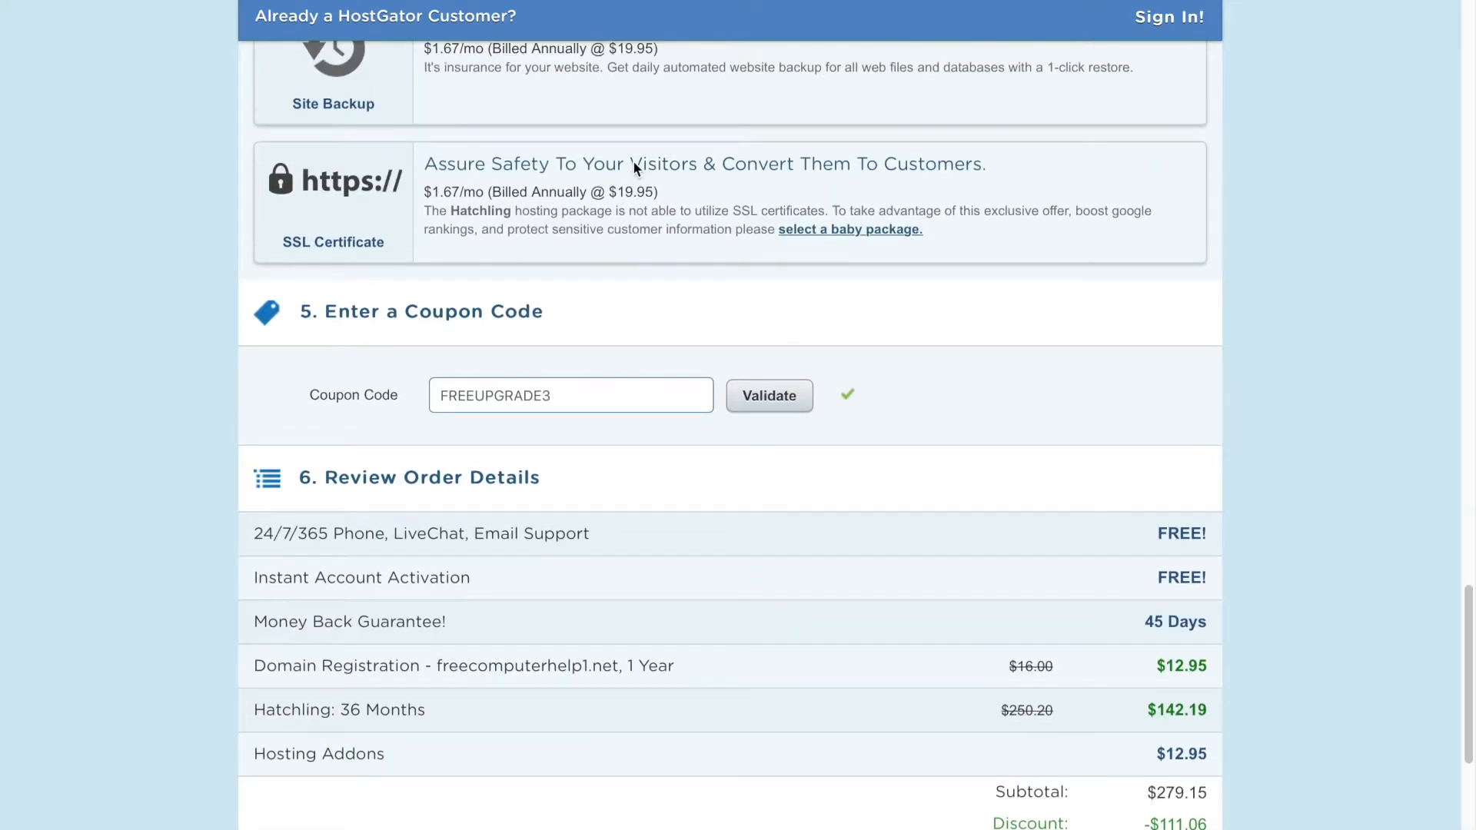
scroll(613, 232, down, 2)
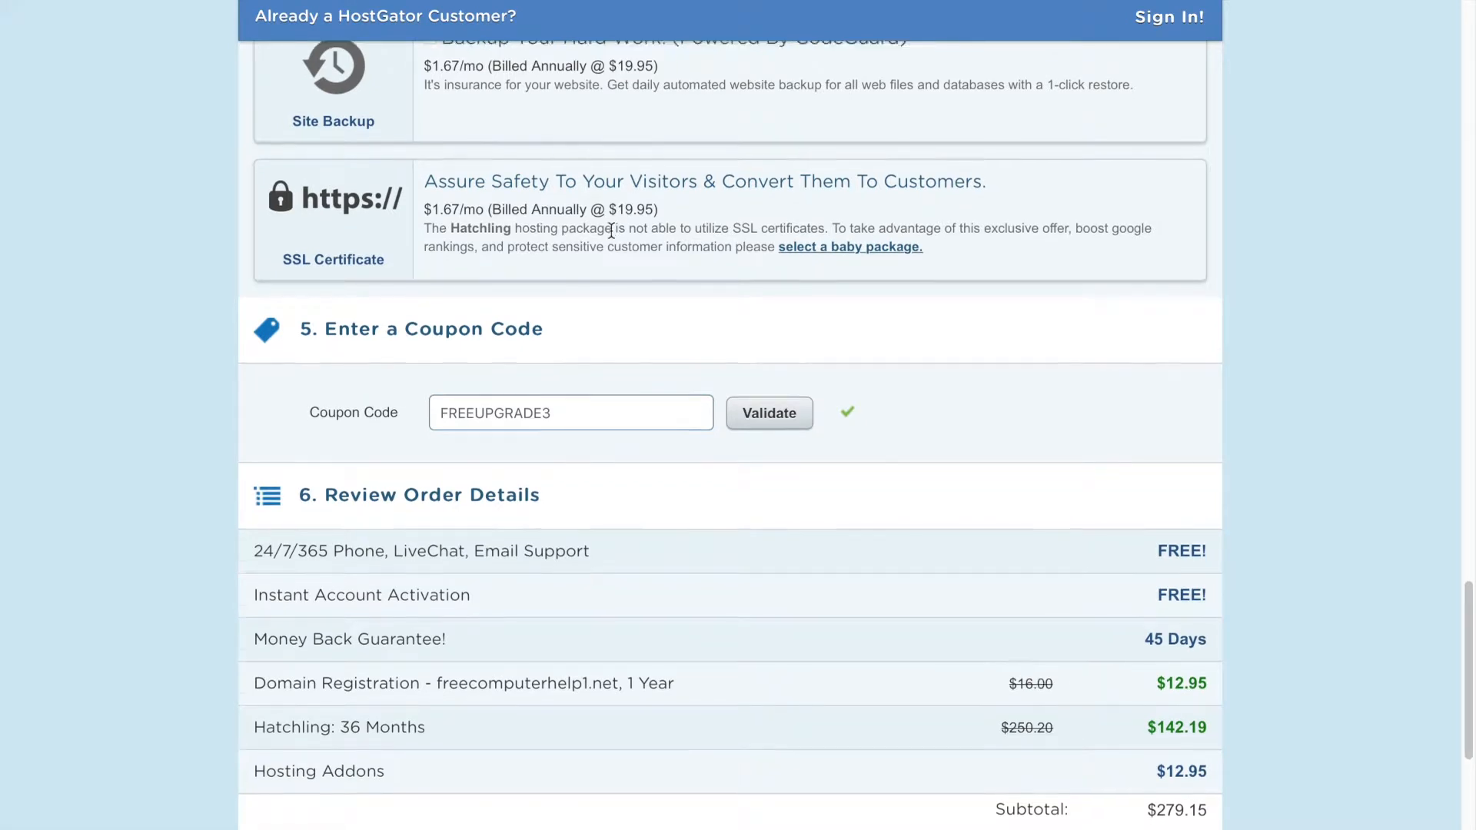
- Delete the FREEUPGRADE3 coupon code and agree to the Terms of Service
drag(599, 290, 410, 252)
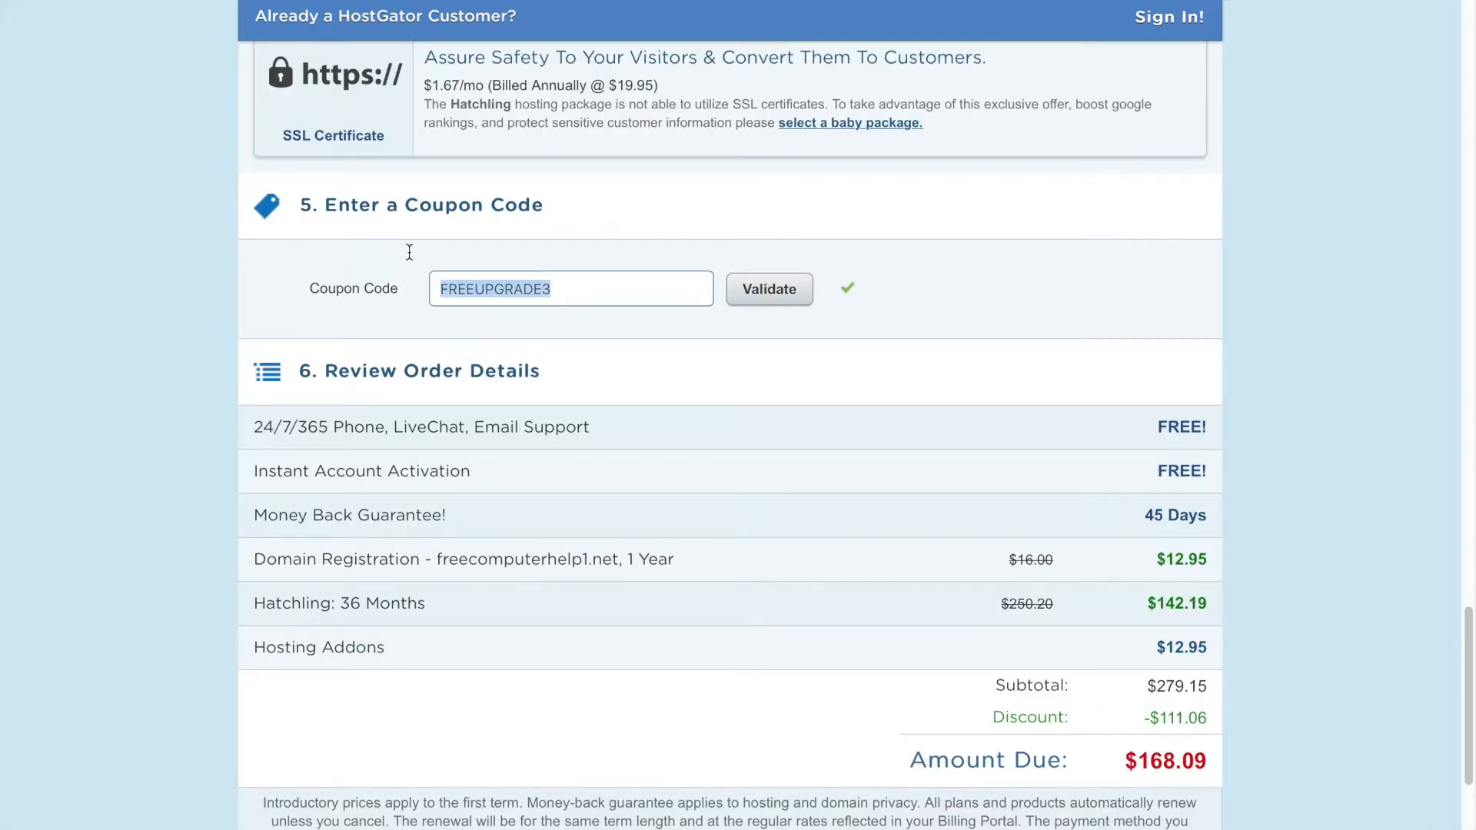
key(BackSpace)
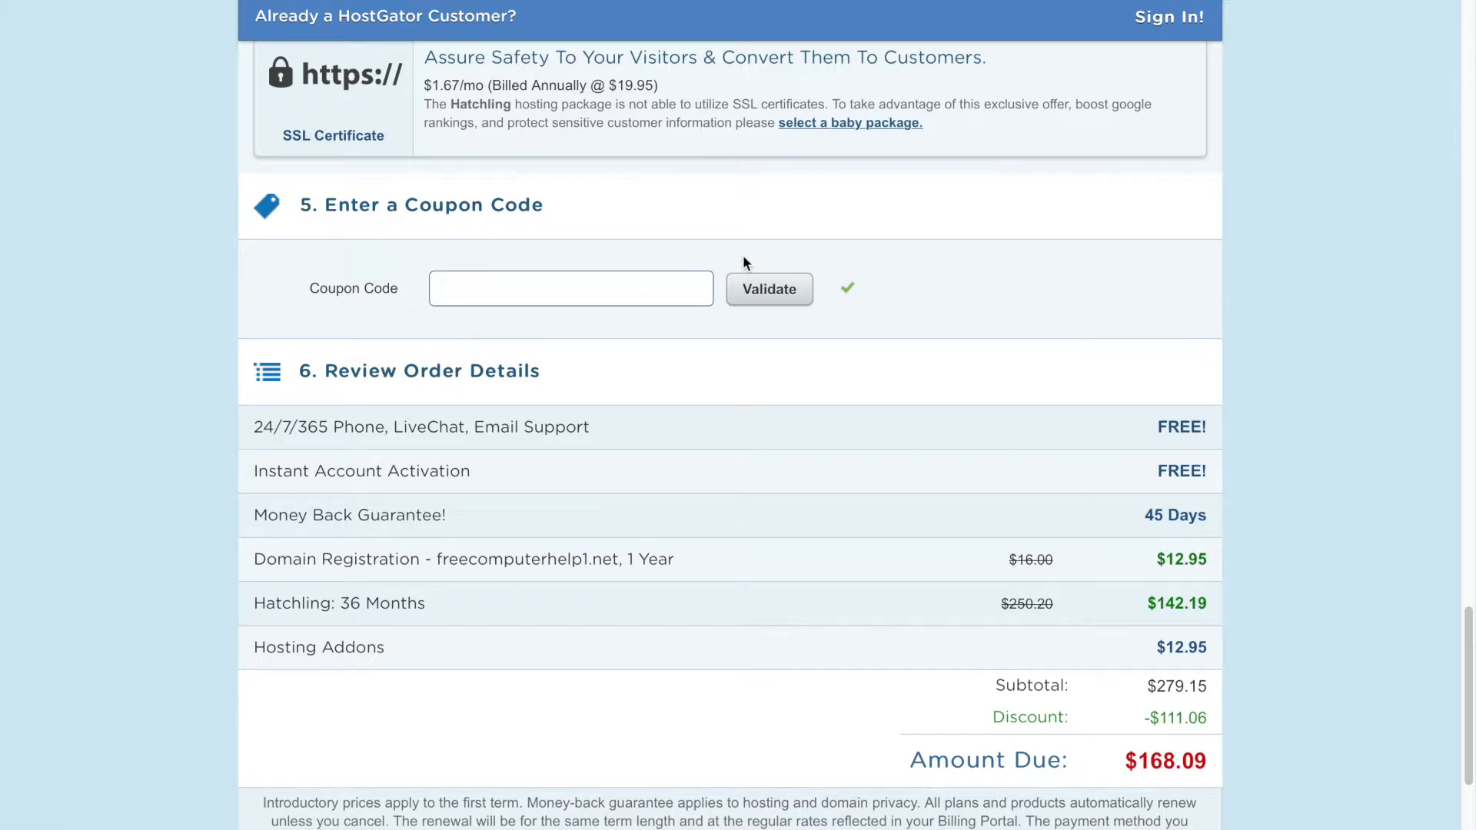
scroll(527, 339, down, 5)
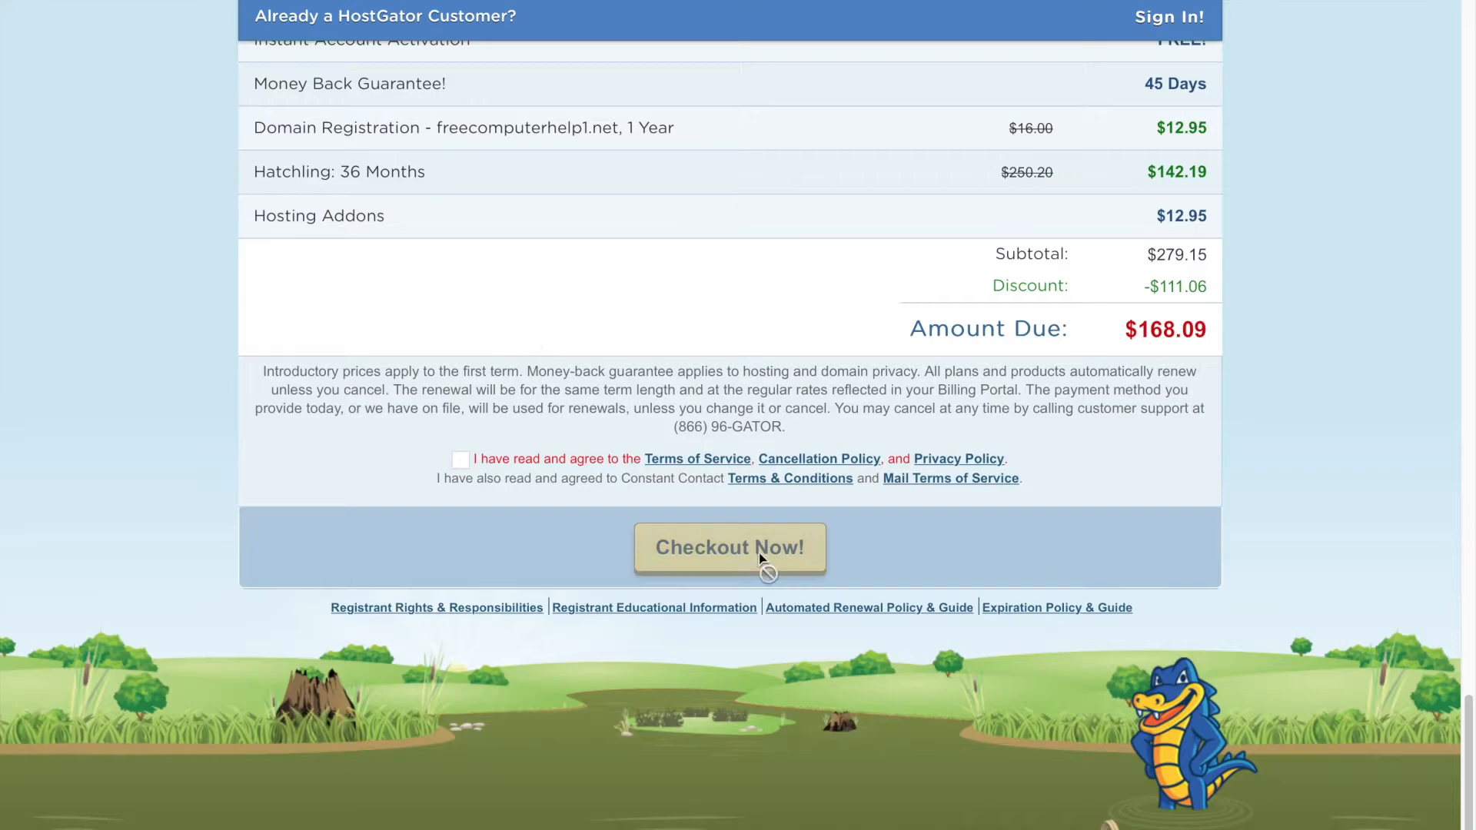
click(461, 460)
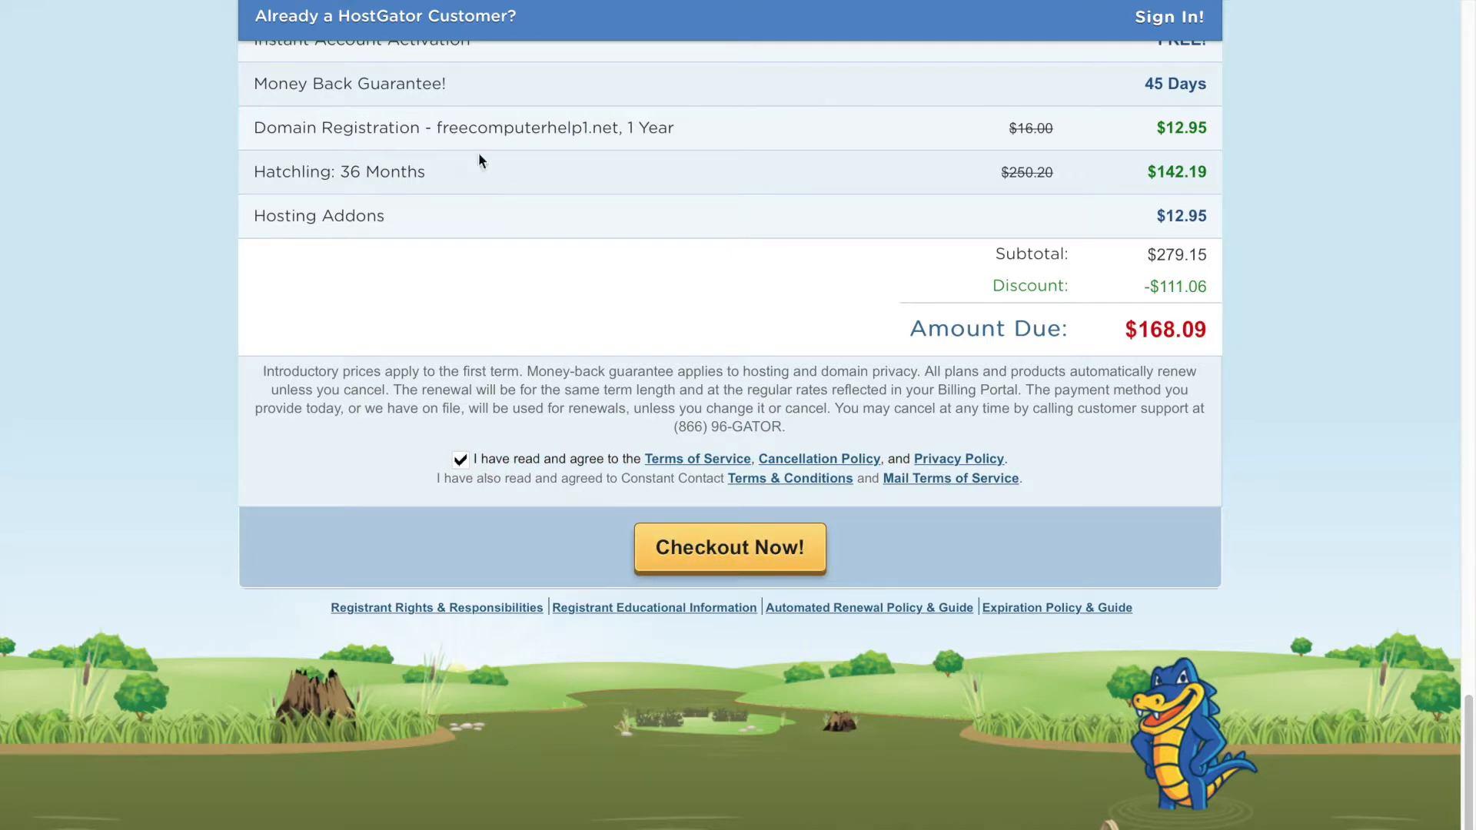
scroll(510, 217, up, 10)
scroll(509, 204, up, 15)
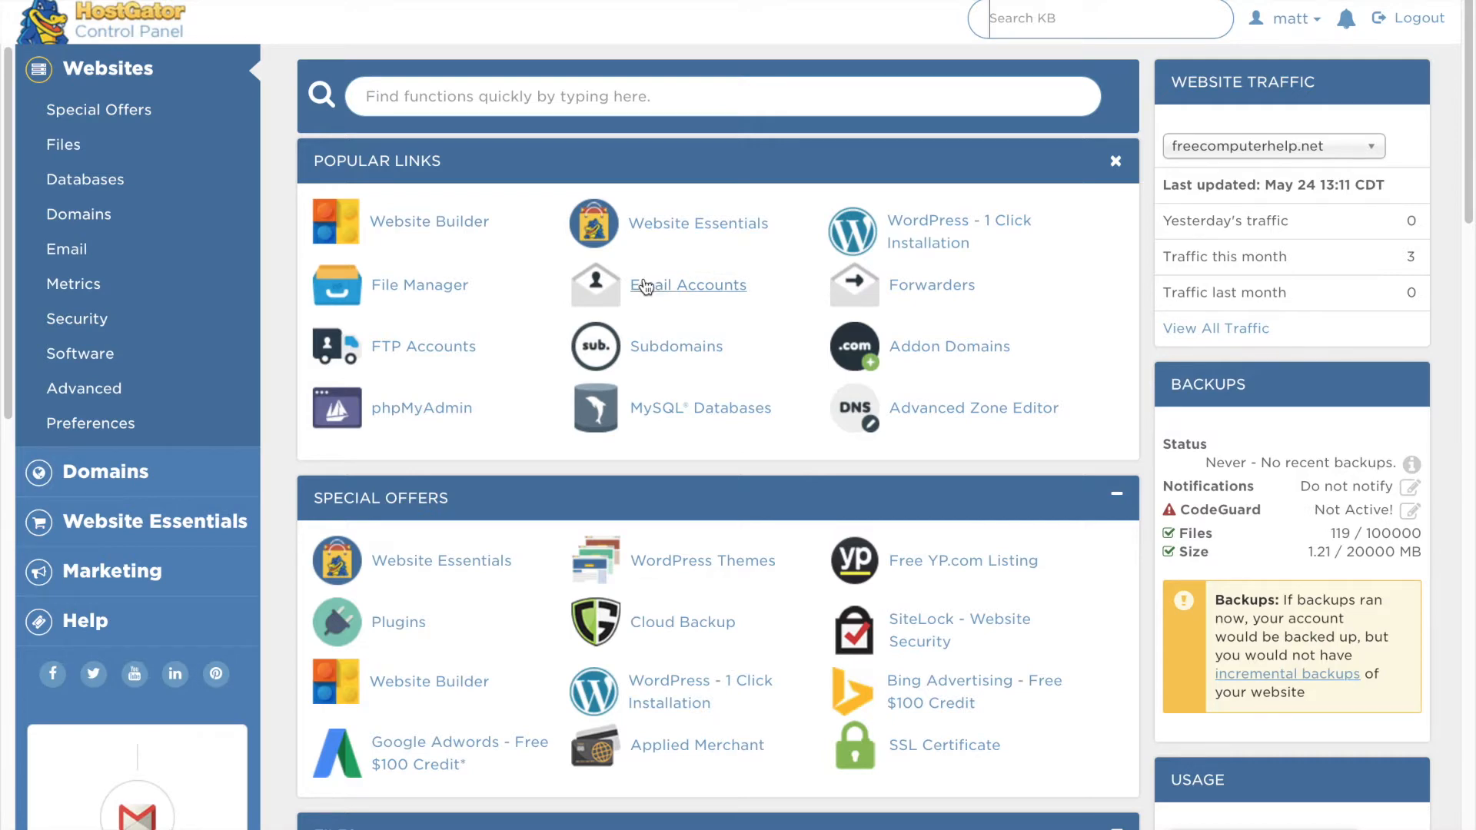
scroll(585, 336, down, 5)
scroll(585, 336, down, 2)
scroll(577, 354, down, 4)
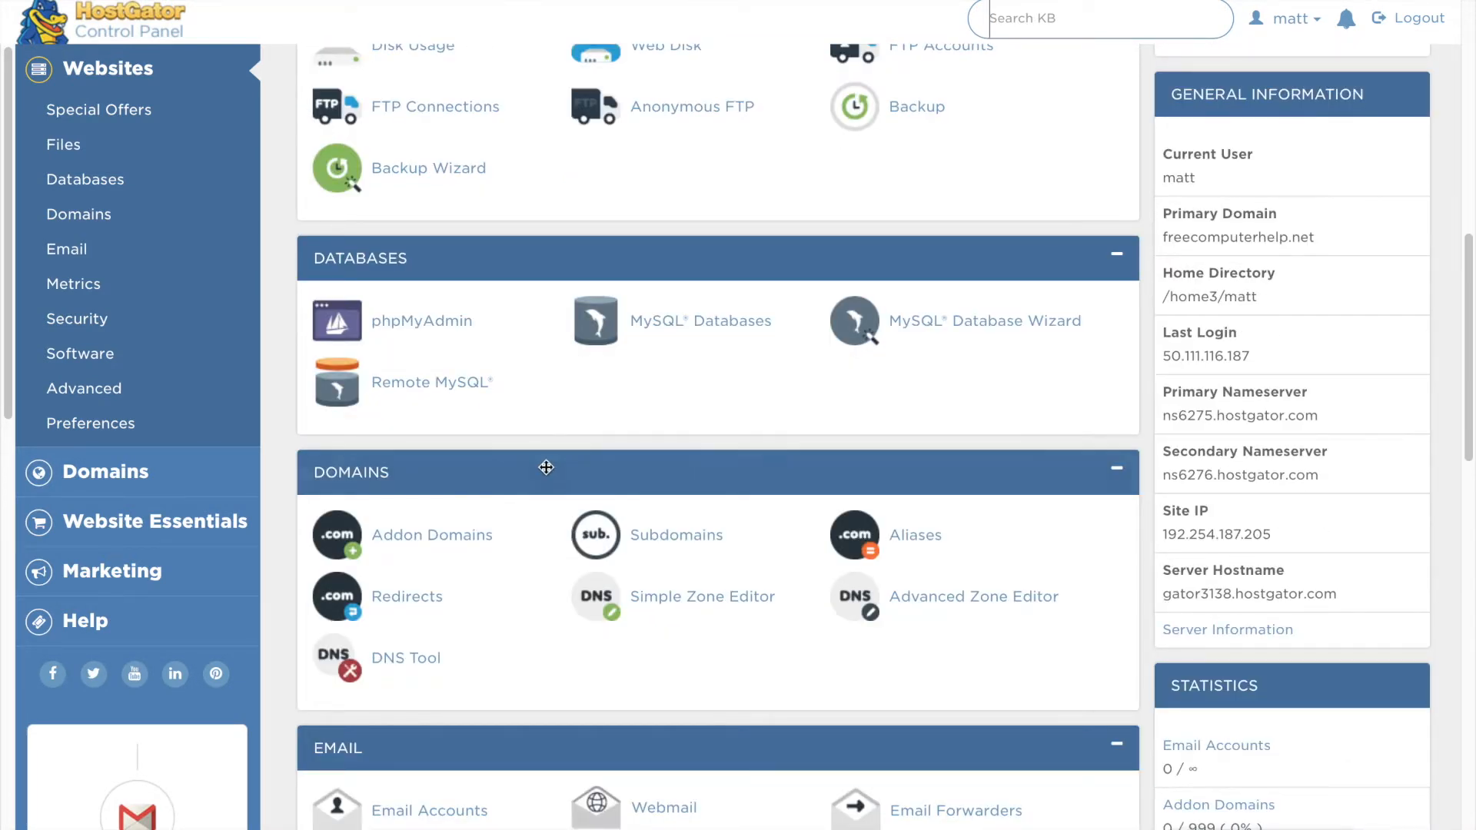
scroll(479, 349, down, 4)
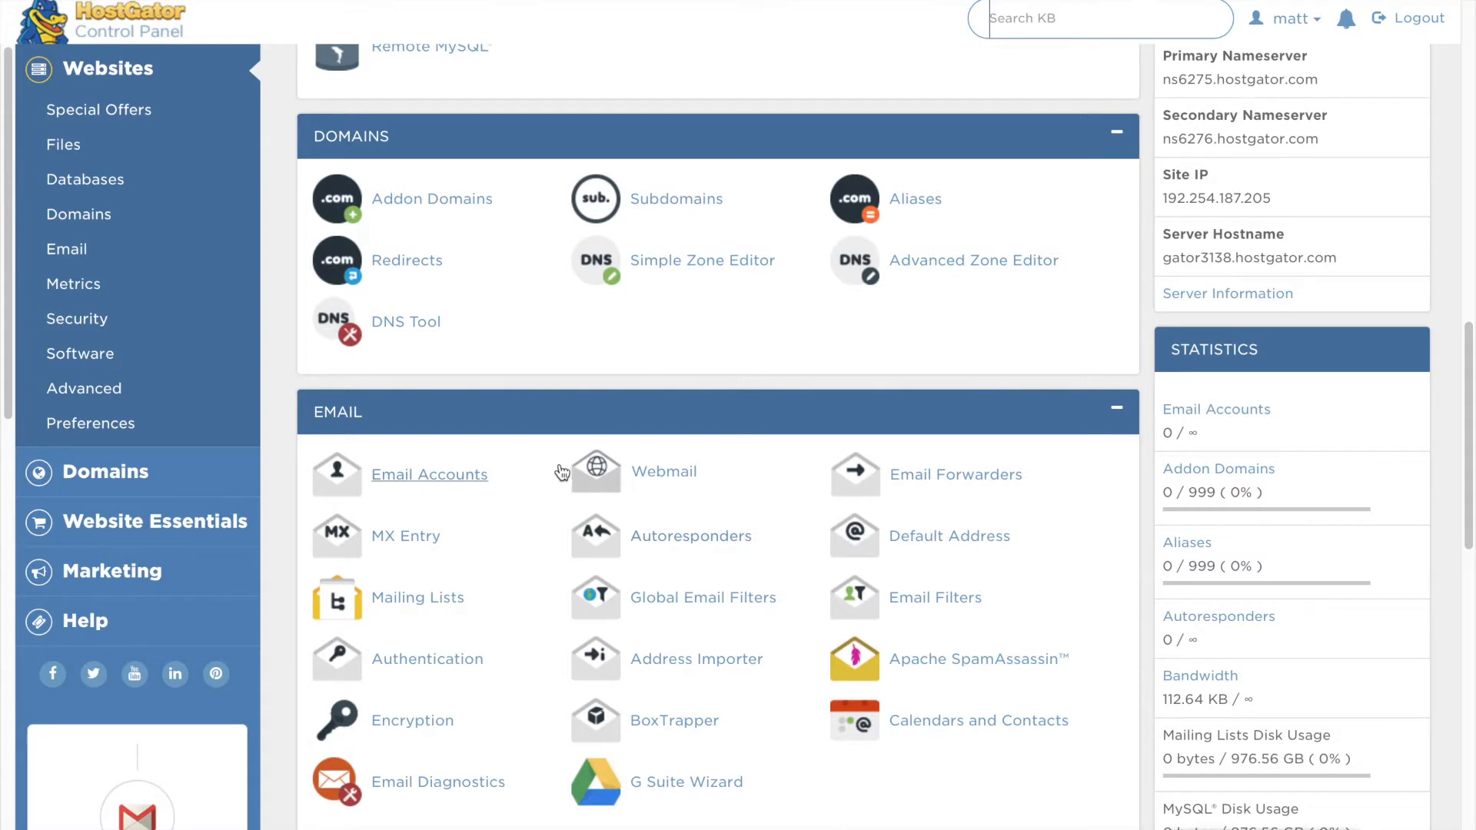
scroll(515, 492, down, 10)
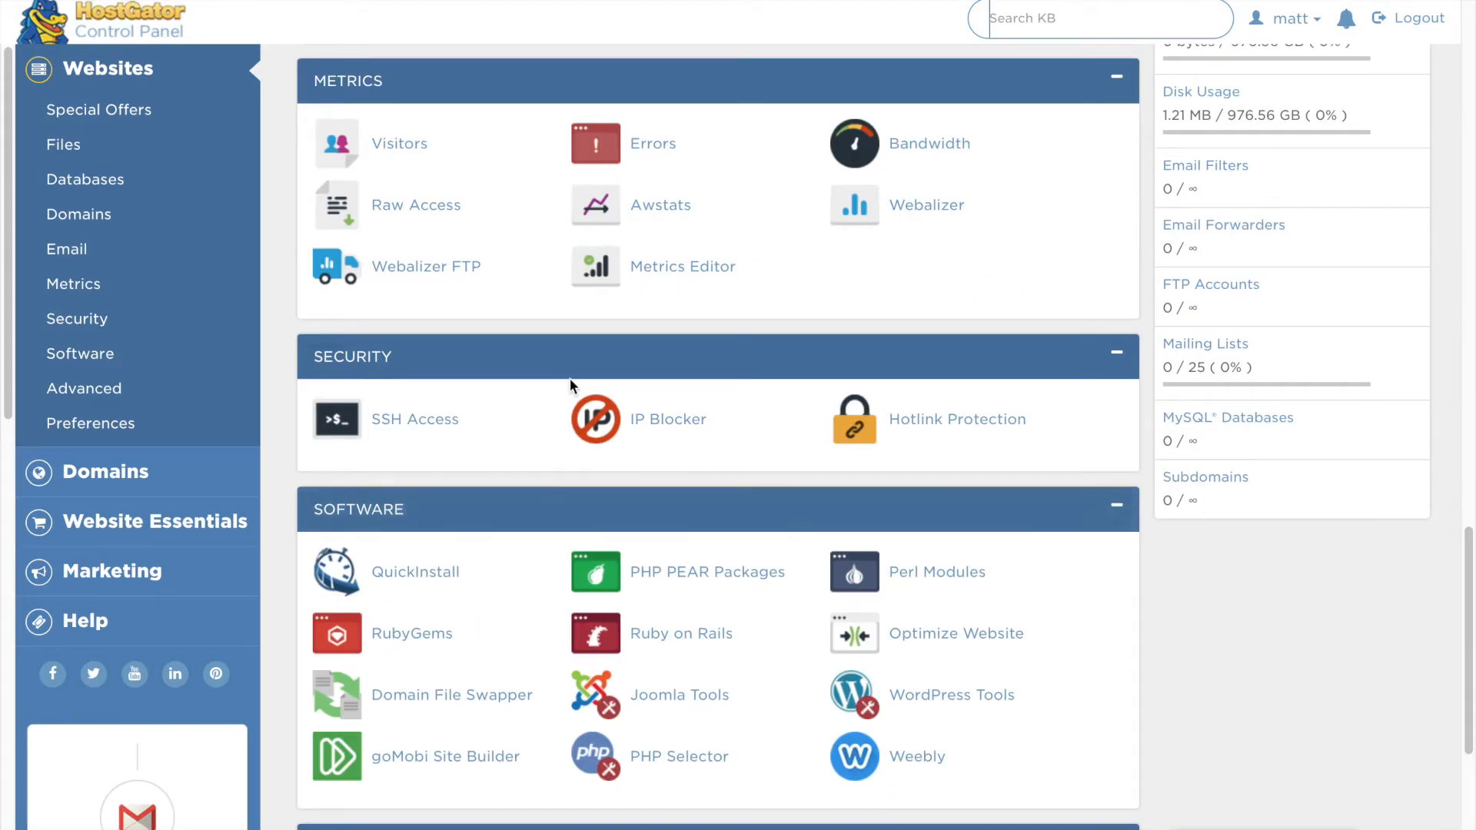
scroll(495, 396, down, 1)
scroll(514, 478, down, 3)
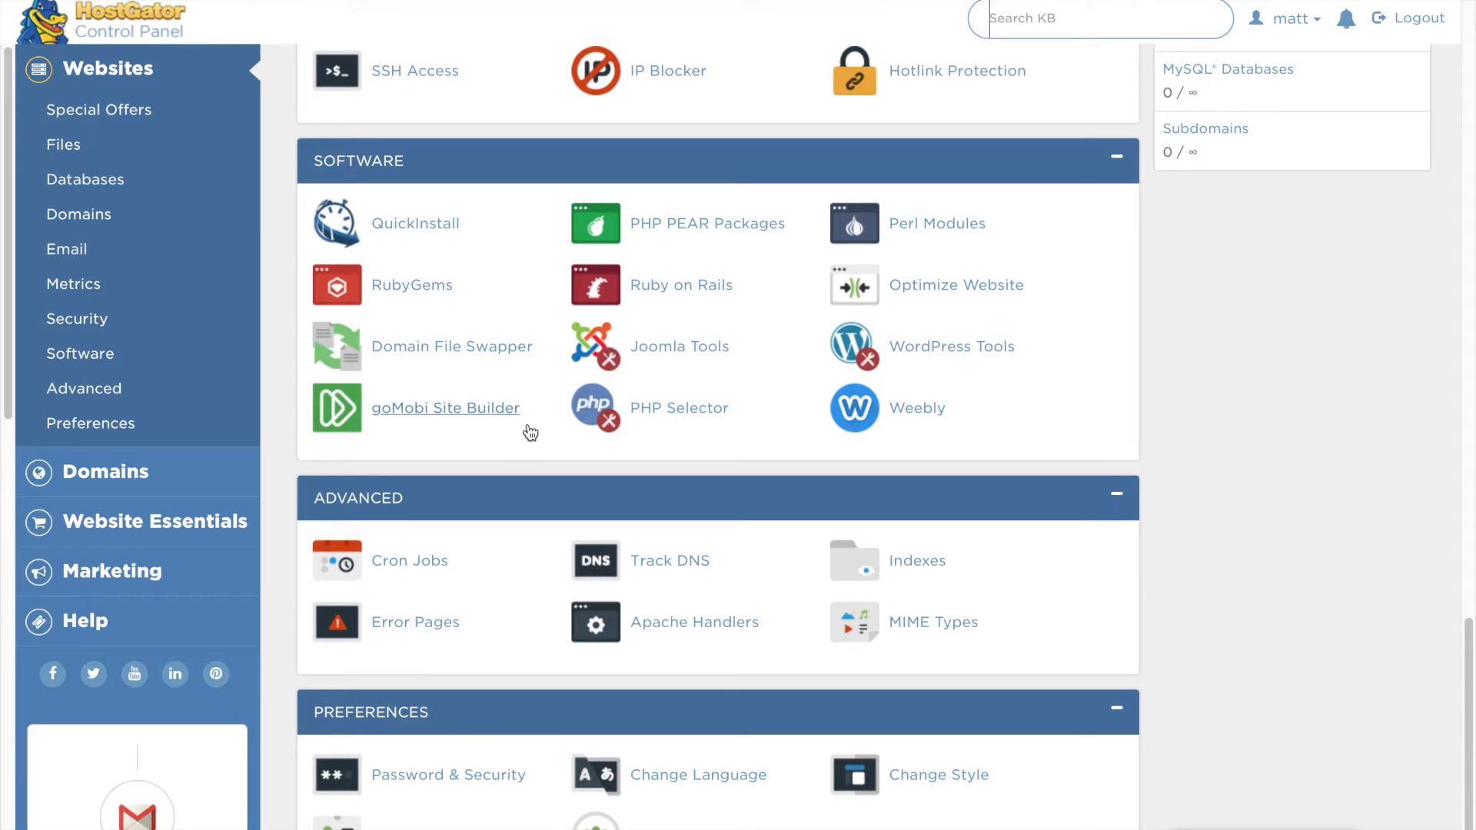
scroll(530, 430, down, 2)
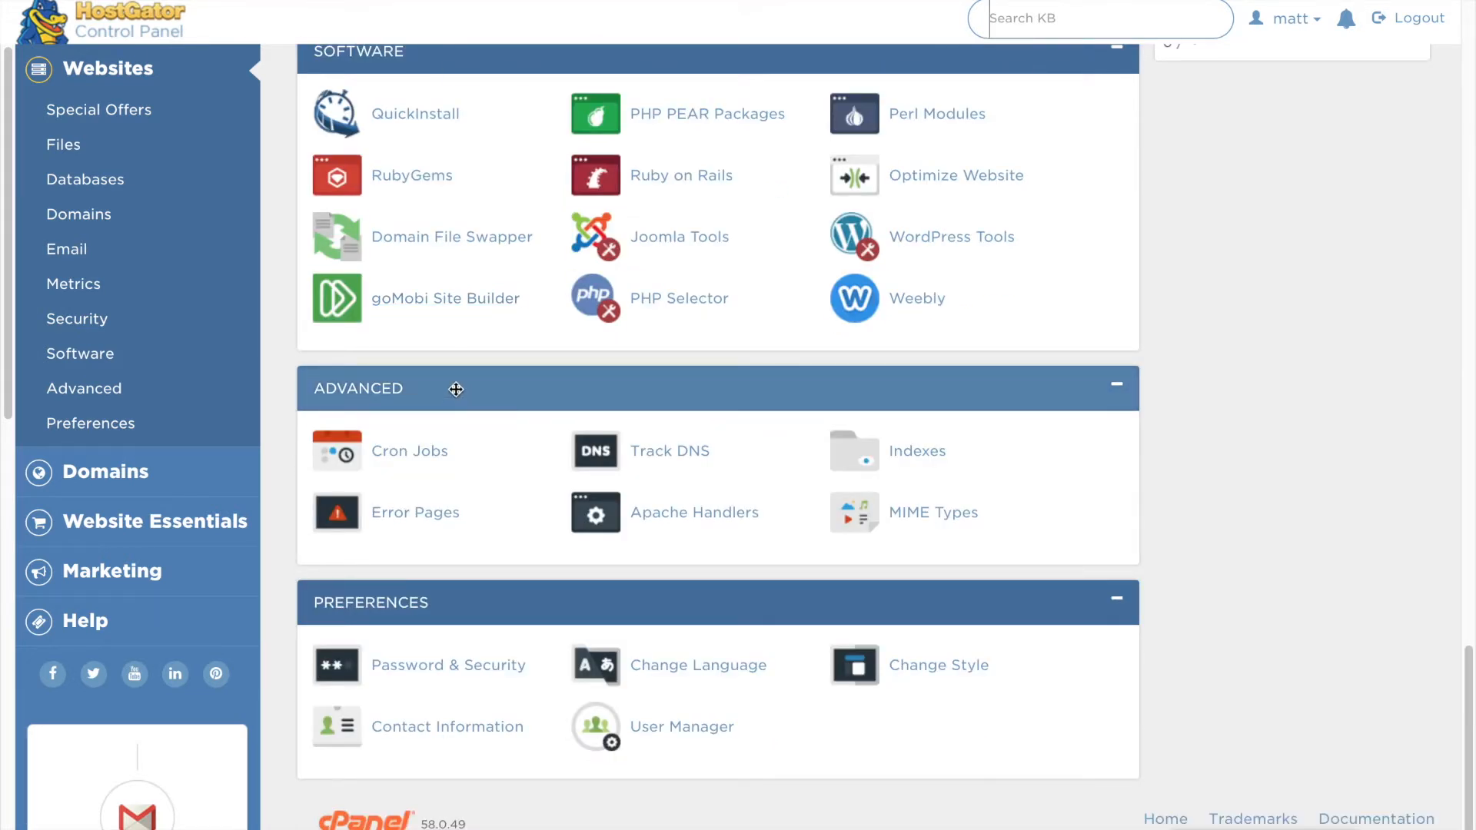
scroll(456, 370, up, 20)
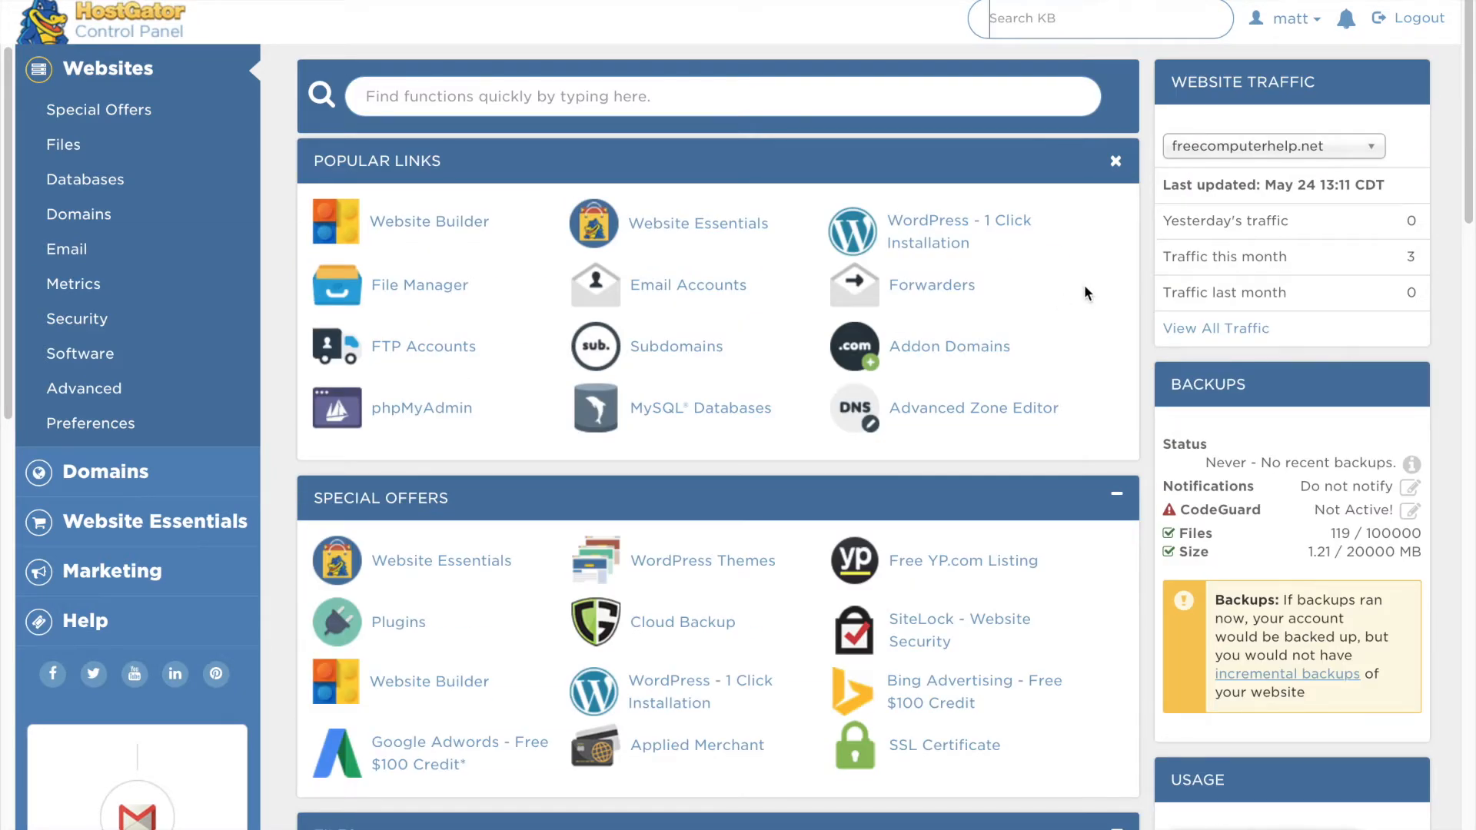
- Launch the WordPress 1-click installer for freecomputerhelp.net and continue to Install Settings
click(920, 234)
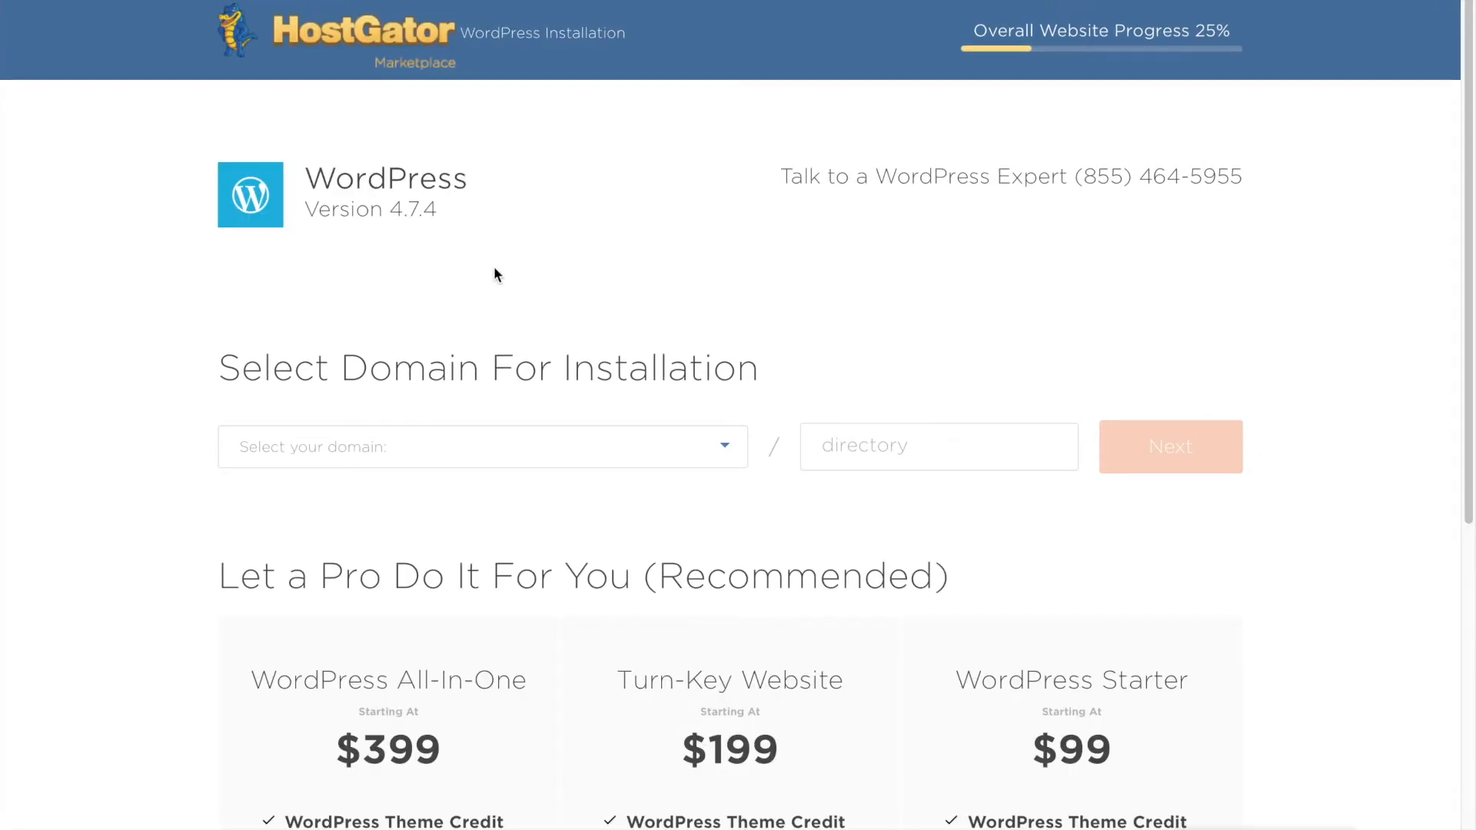
click(694, 449)
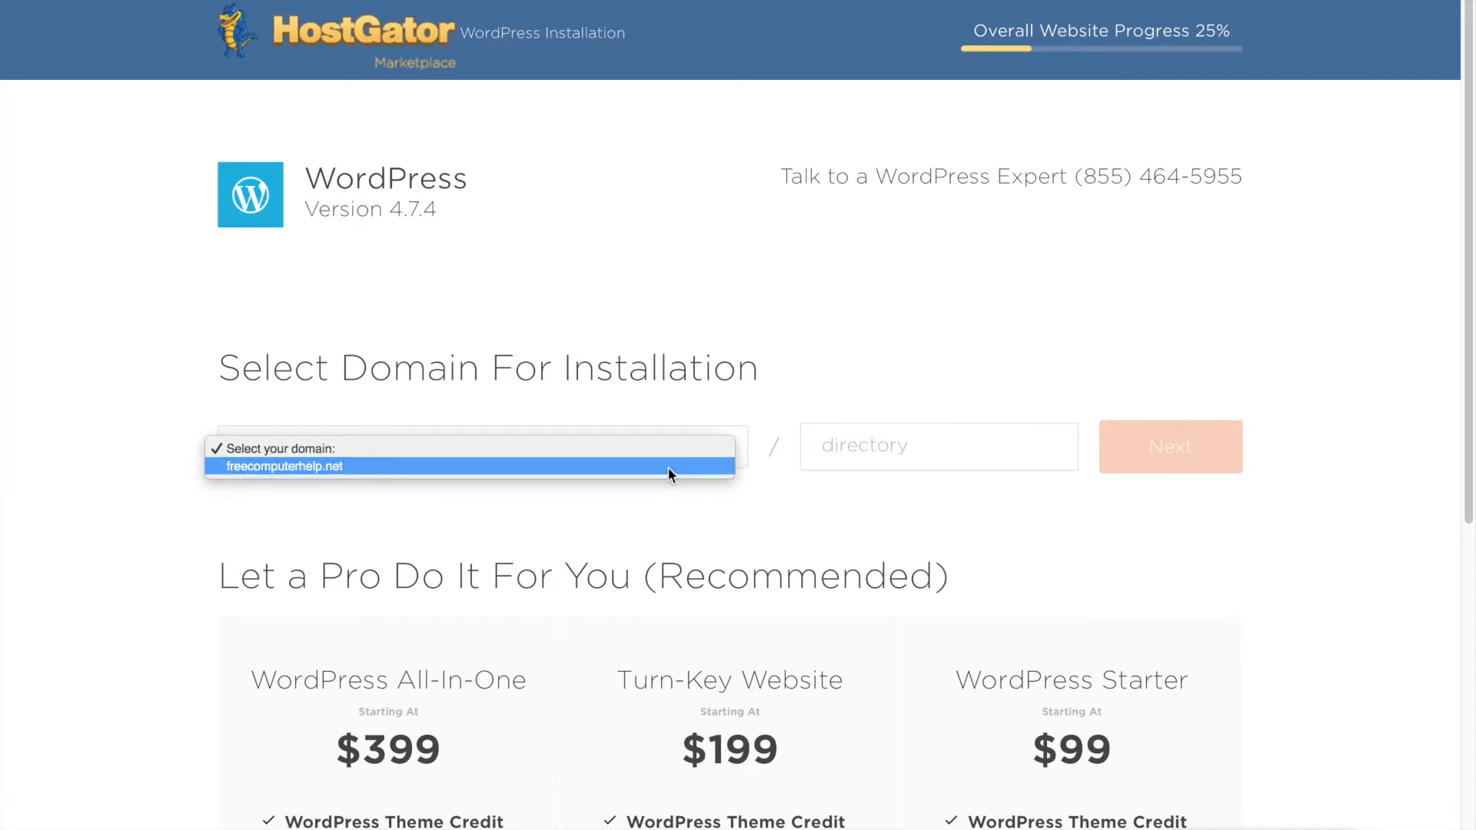
click(667, 467)
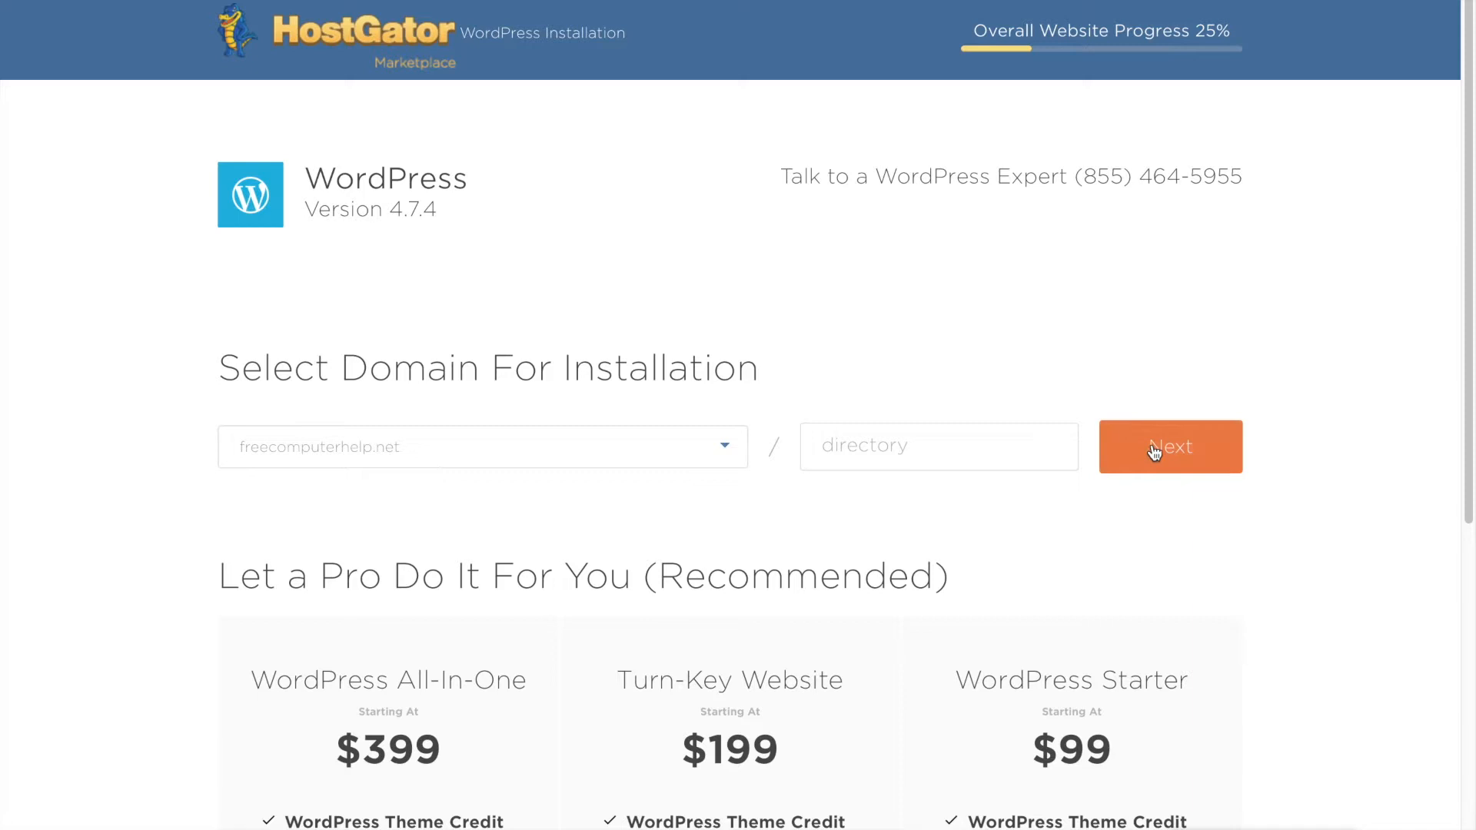
click(1154, 452)
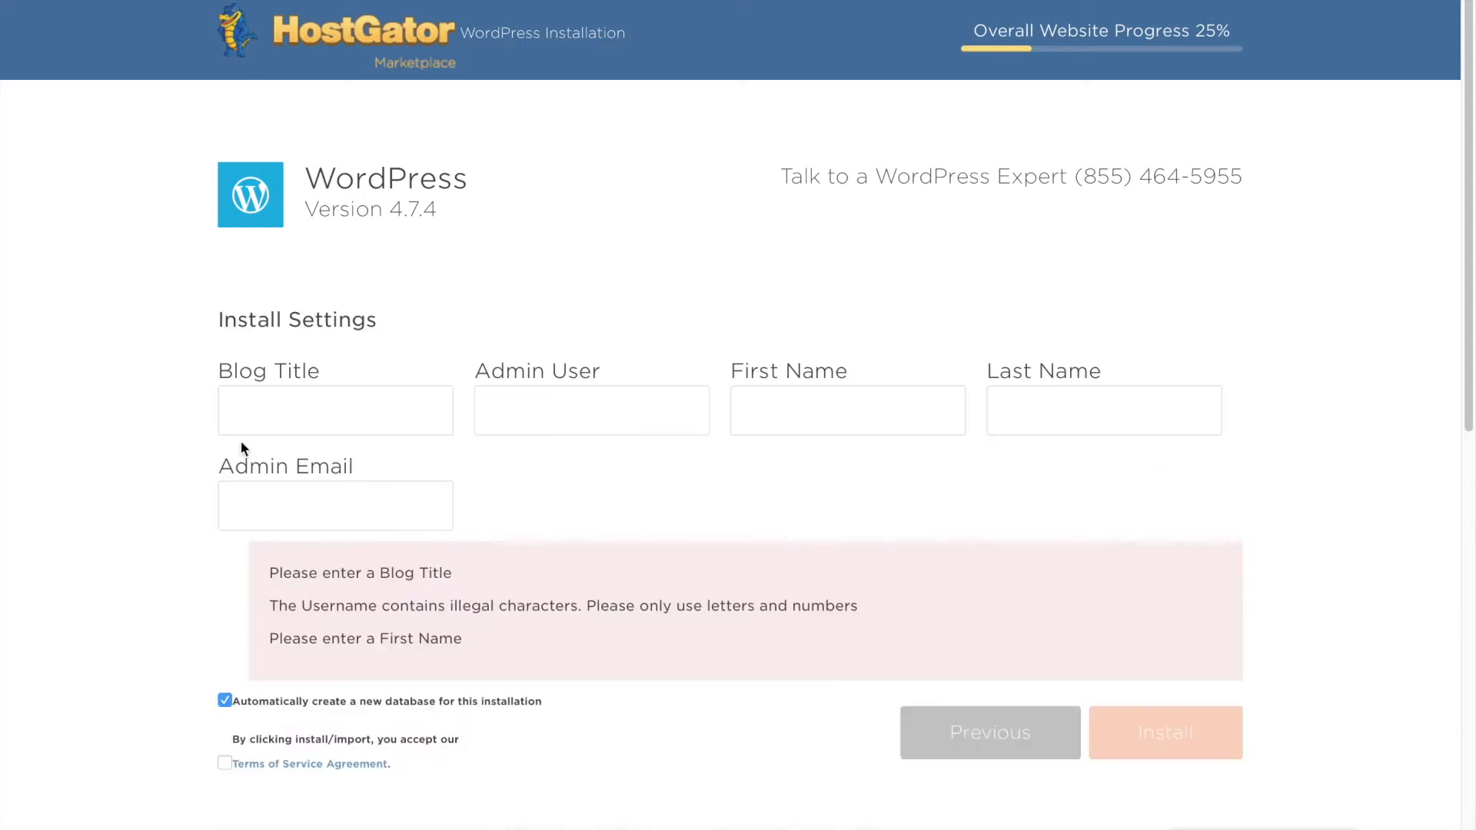
- Enter 'Free Computer Help' as the blog title
click(254, 403)
text(Free Computer Help)
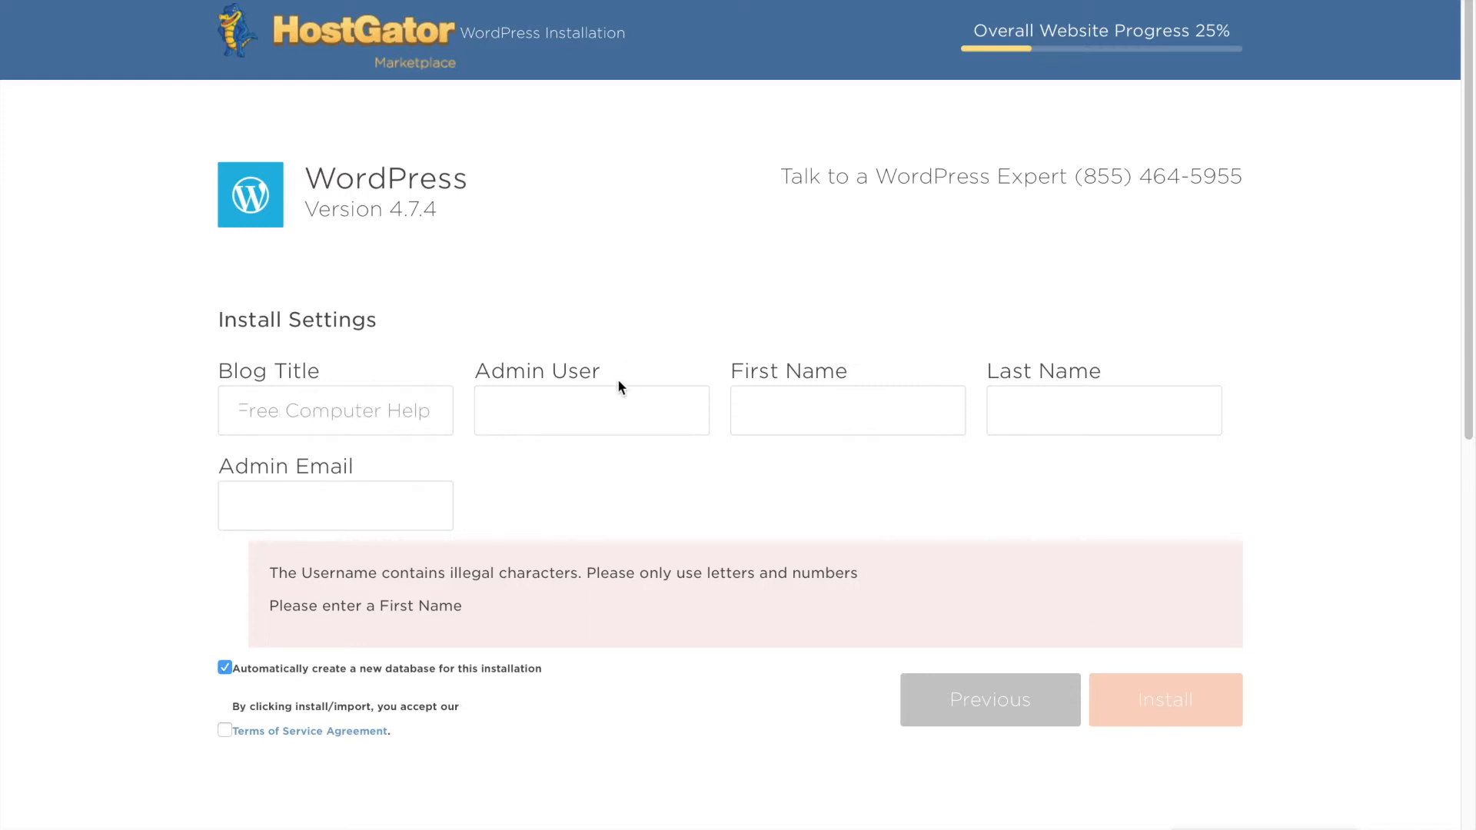
- Fill in the admin username in the WordPress install form
click(601, 405)
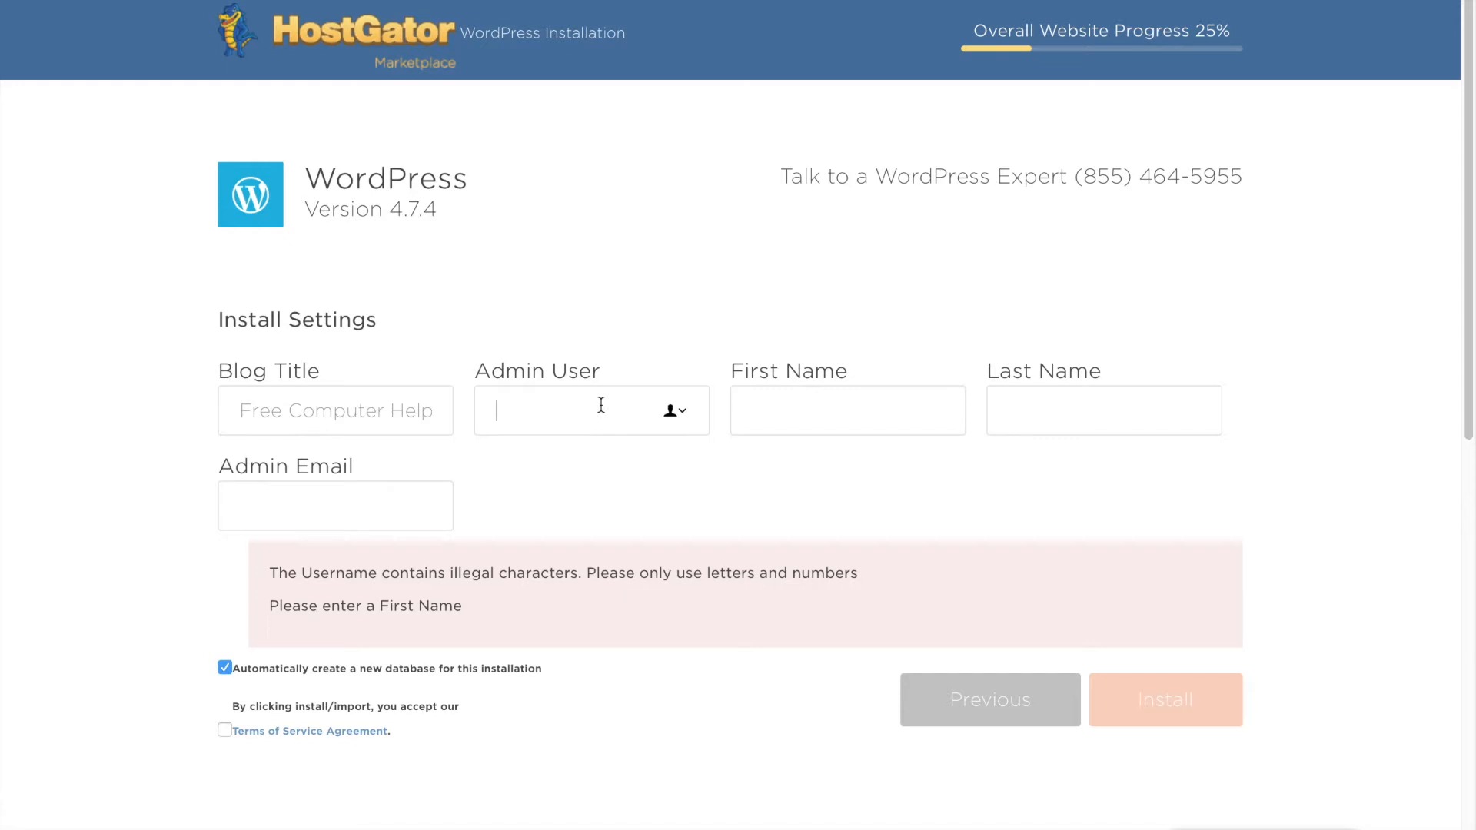
text(admin)
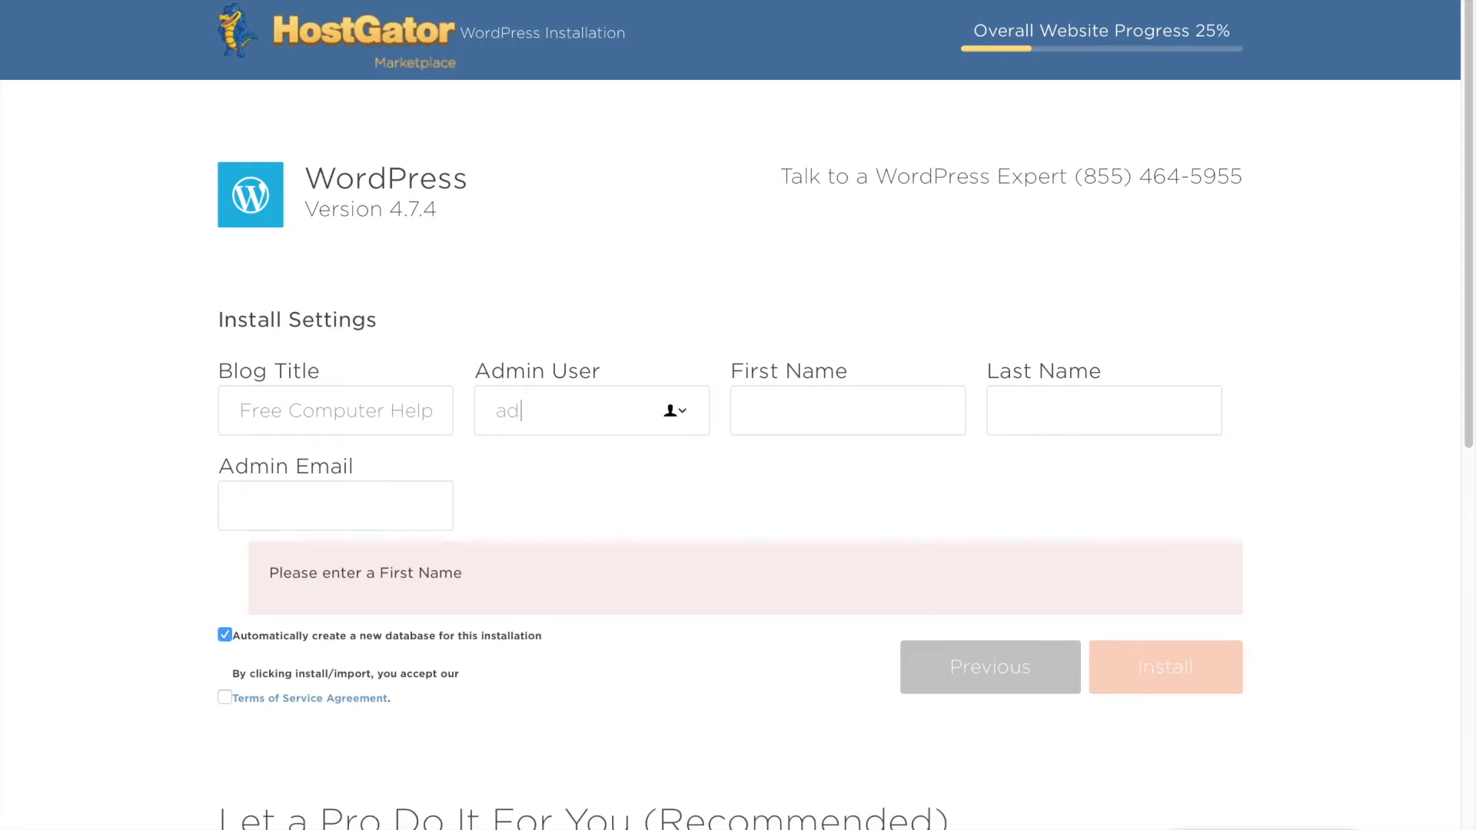
key(BackSpace)
key(BackSpace)
key(BackSpace)
key(BackSpace)
key(BackSpace)
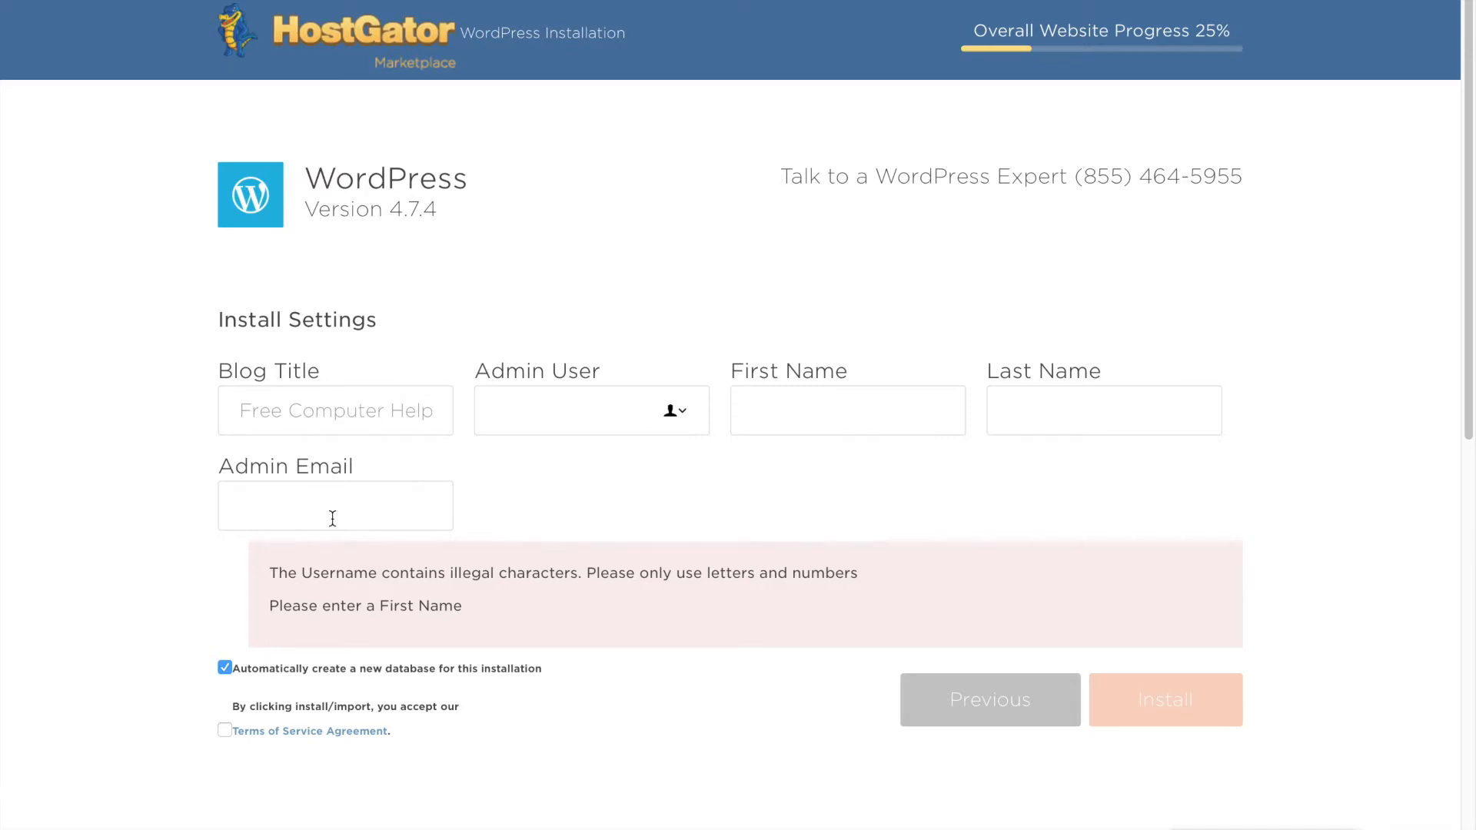
mouse_move(556, 829)
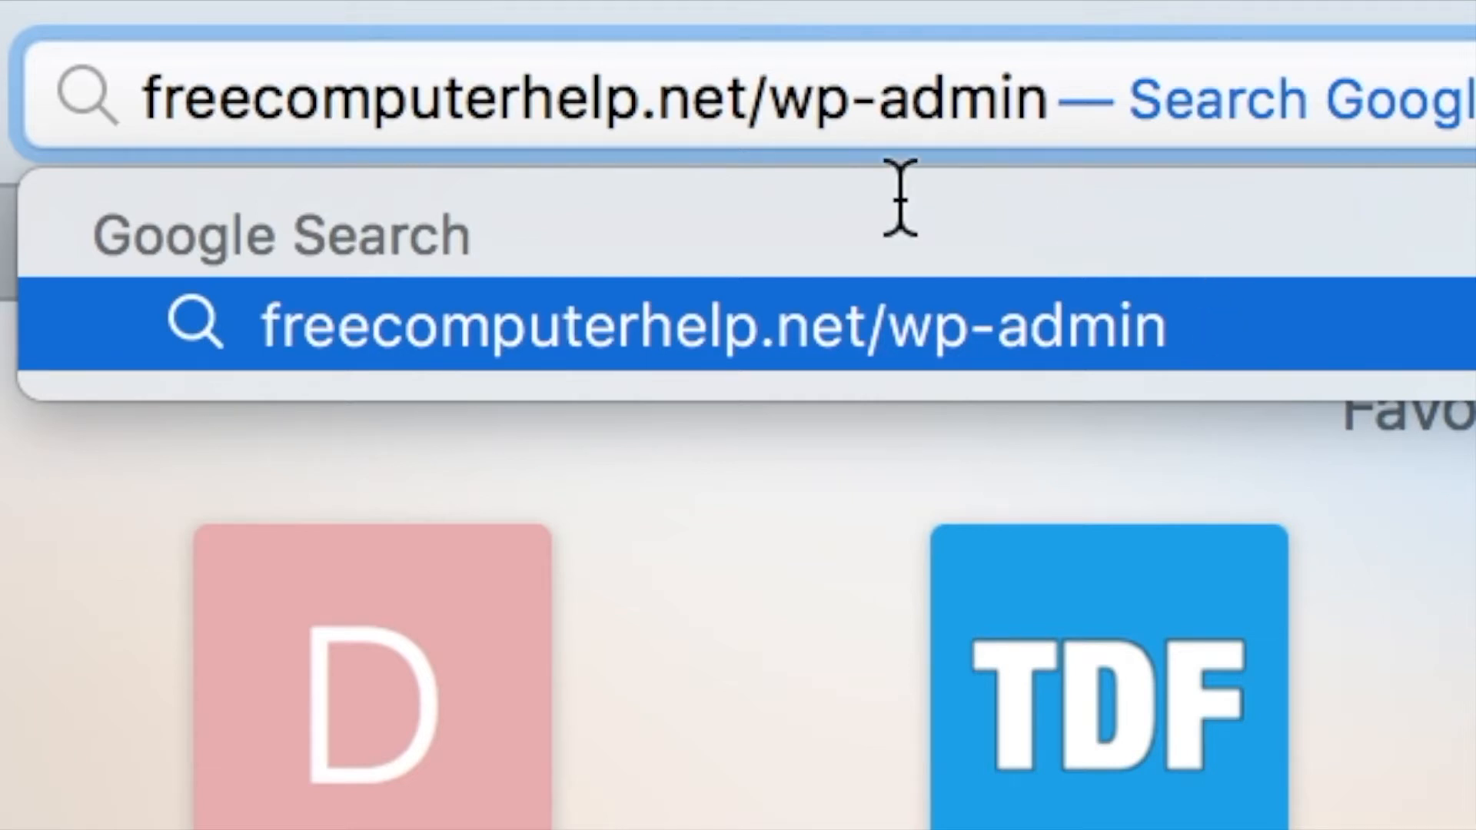
- Go to freecomputerhelp.net/wp-admin in Safari to reach the WordPress dashboard
drag(144, 85, 1065, 109)
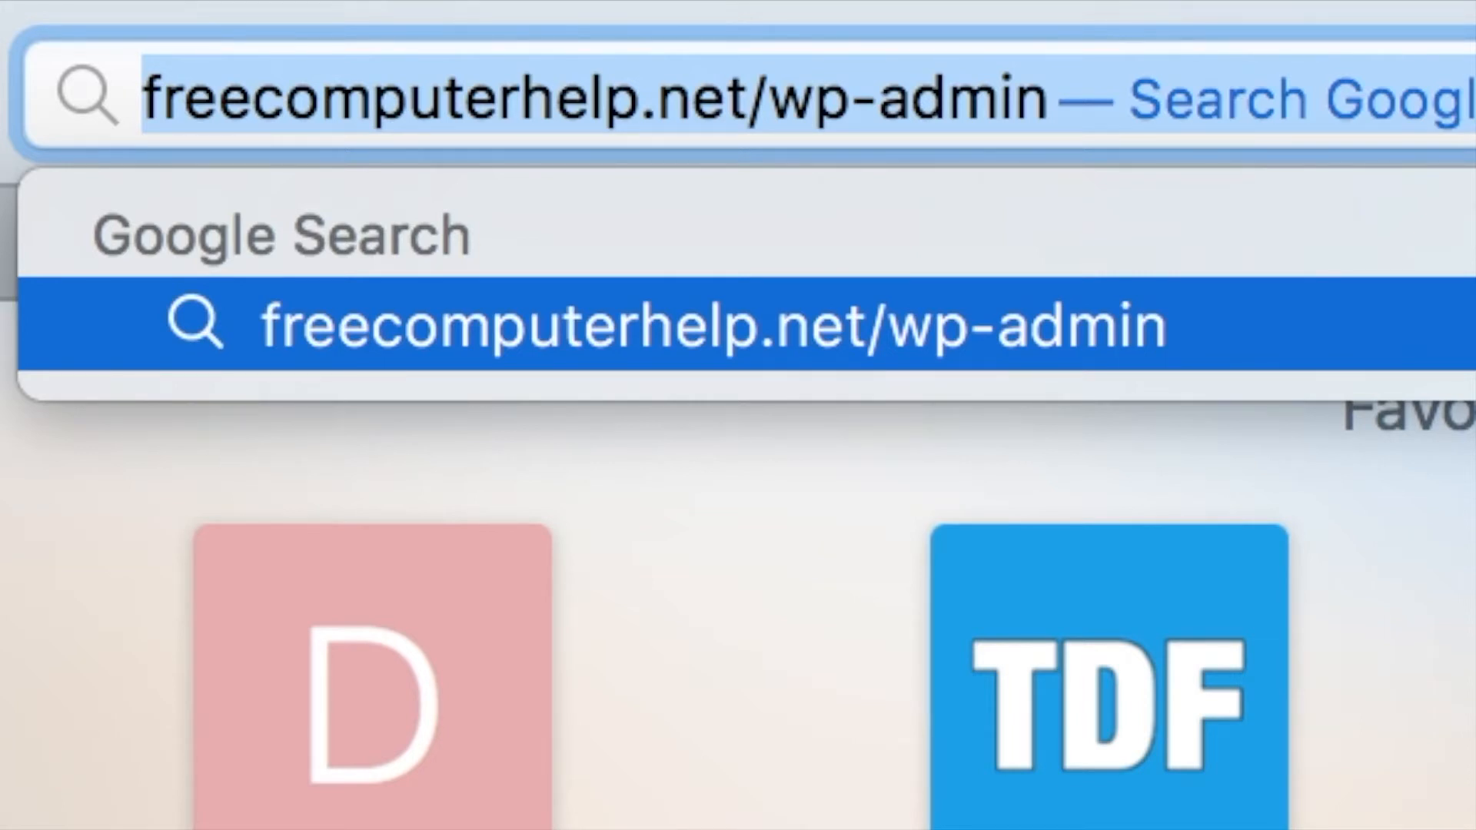
key(Return)
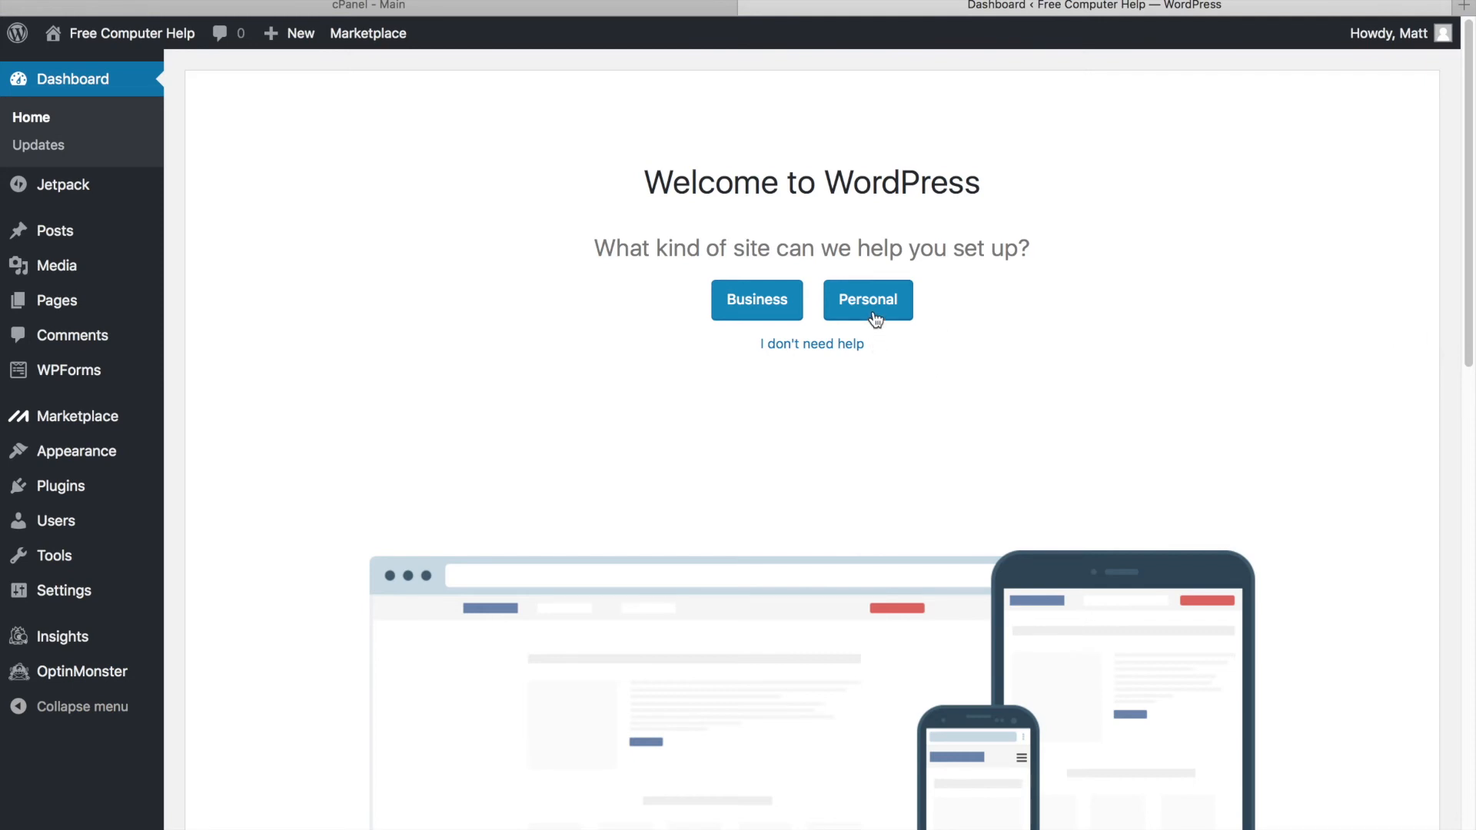
- Choose 'I don't need help', close the MOJO birthday promo, and postpone the WPForms rating request
click(831, 347)
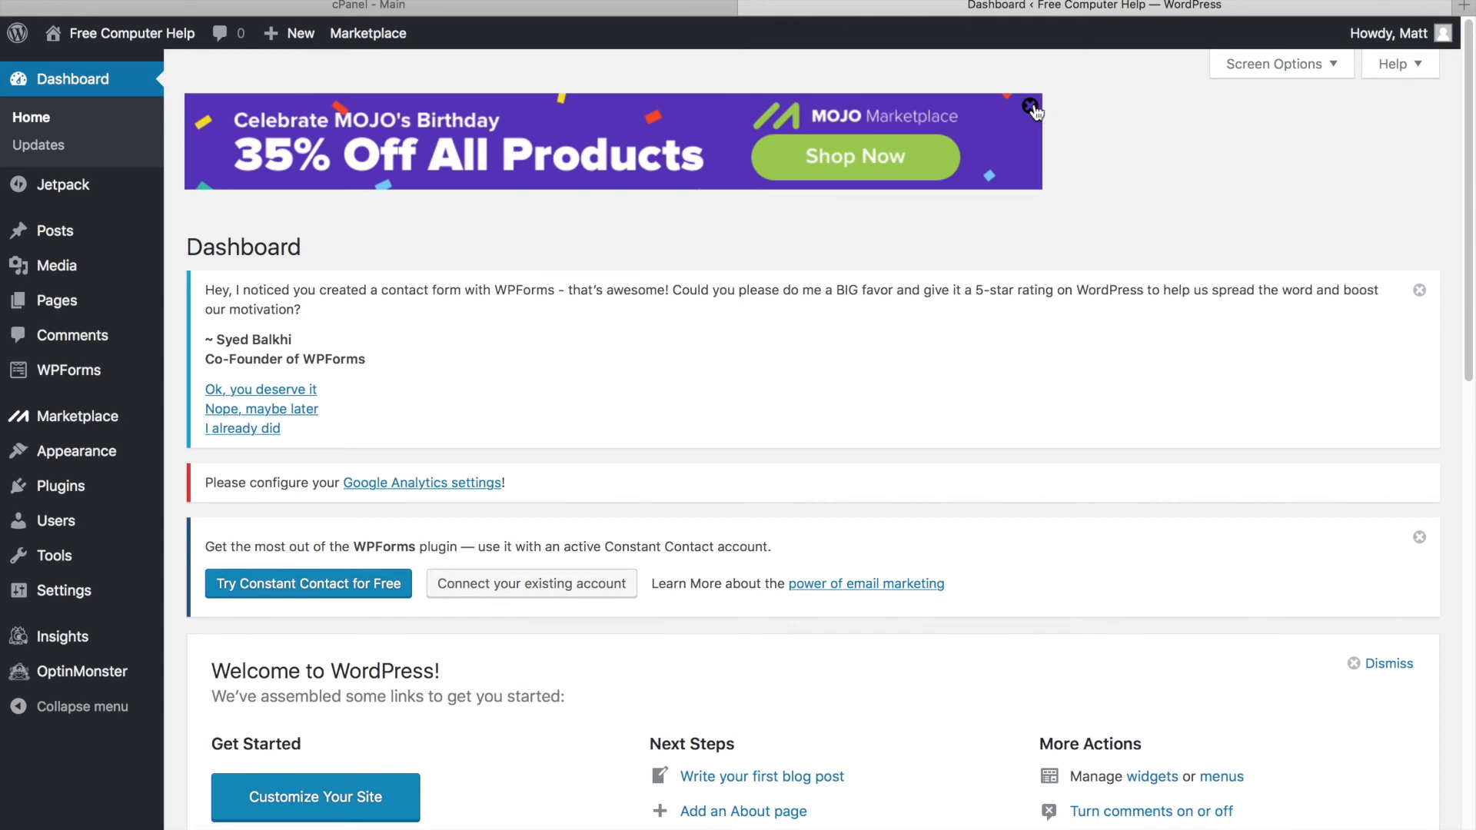
click(1031, 108)
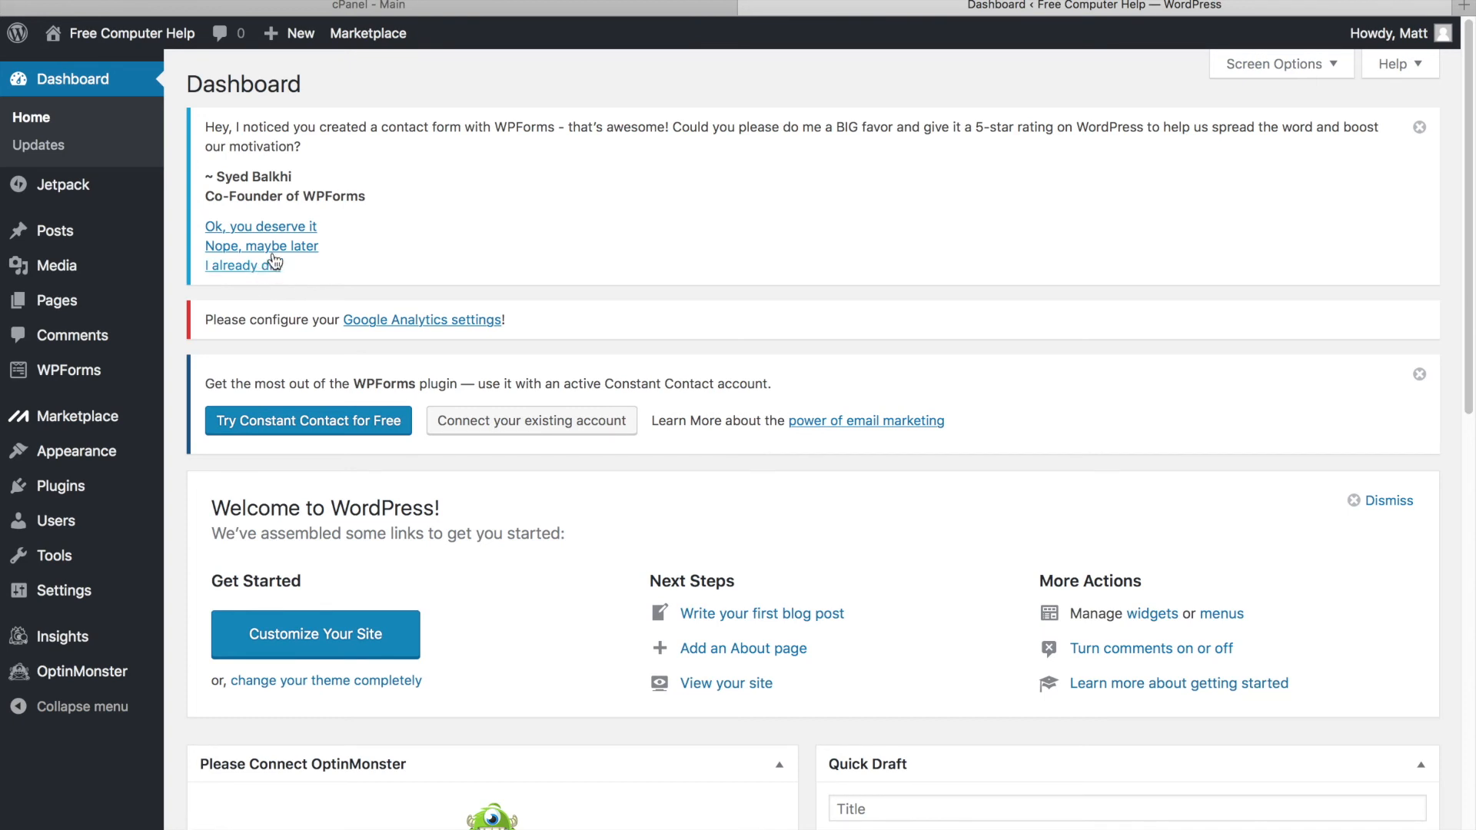
click(298, 246)
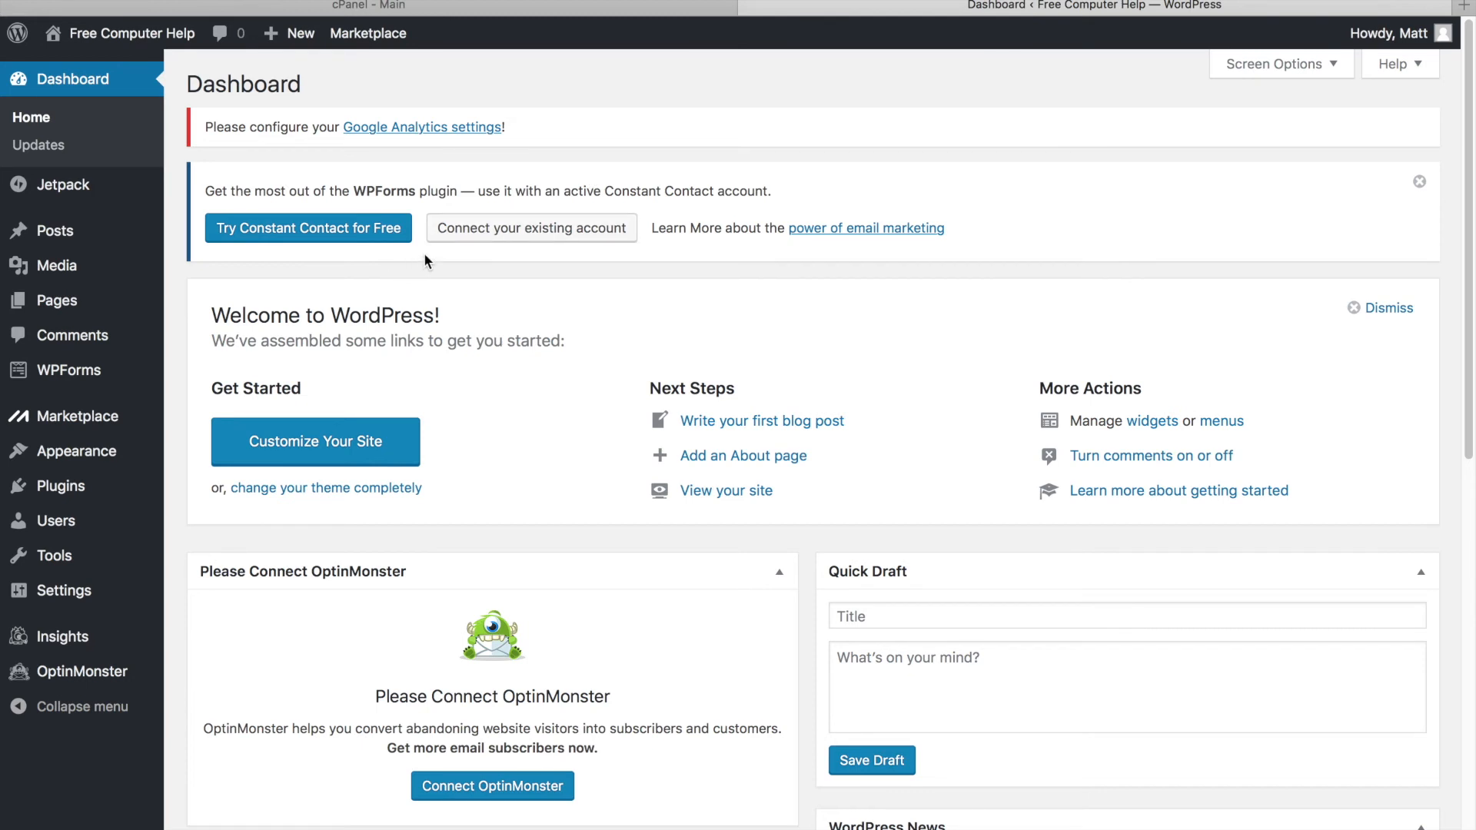
- Dismiss the WPForms Constant Contact notice and review the dashboard's site overview
click(1420, 183)
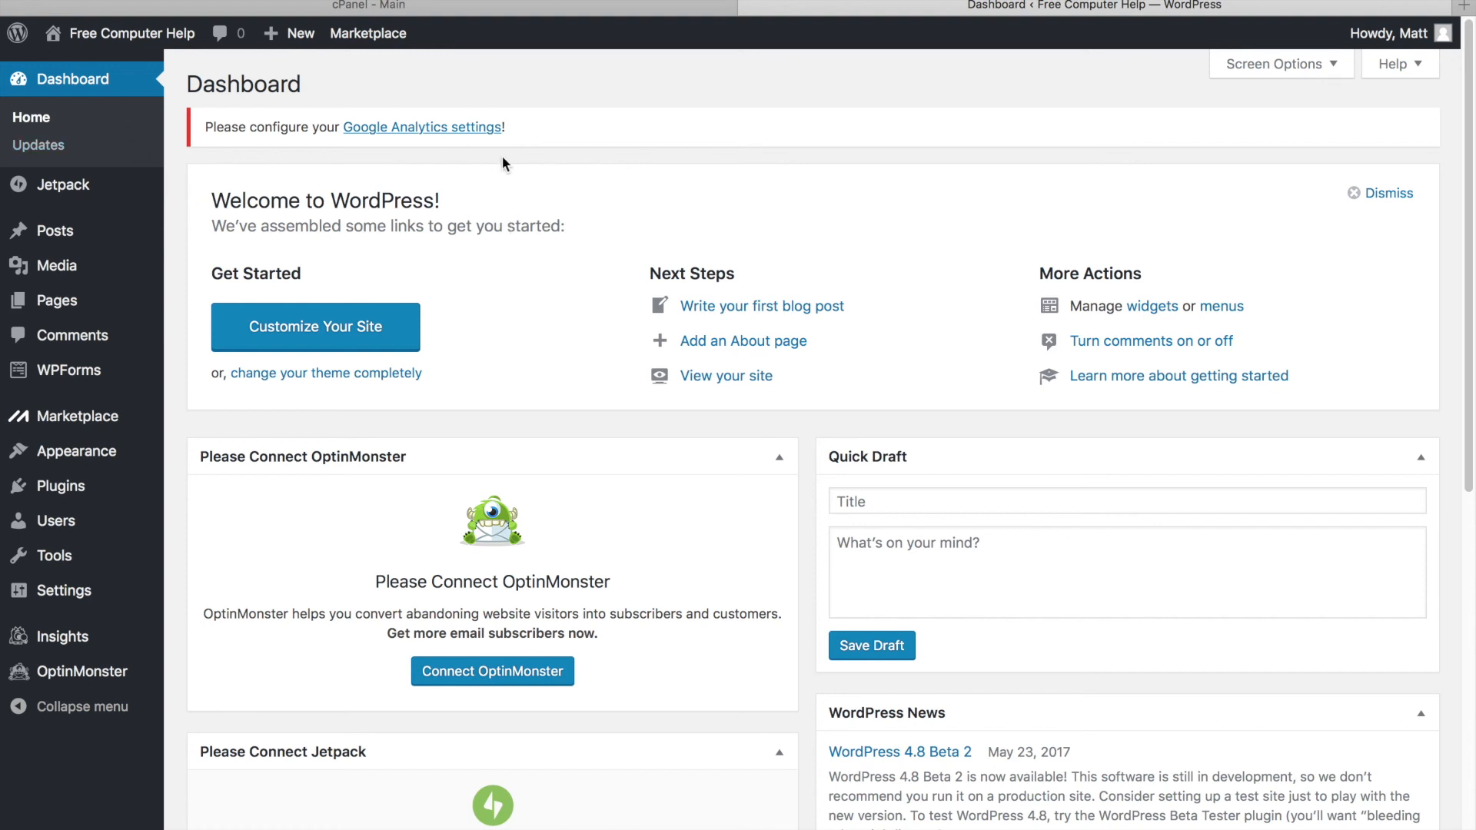
scroll(501, 164, down, 3)
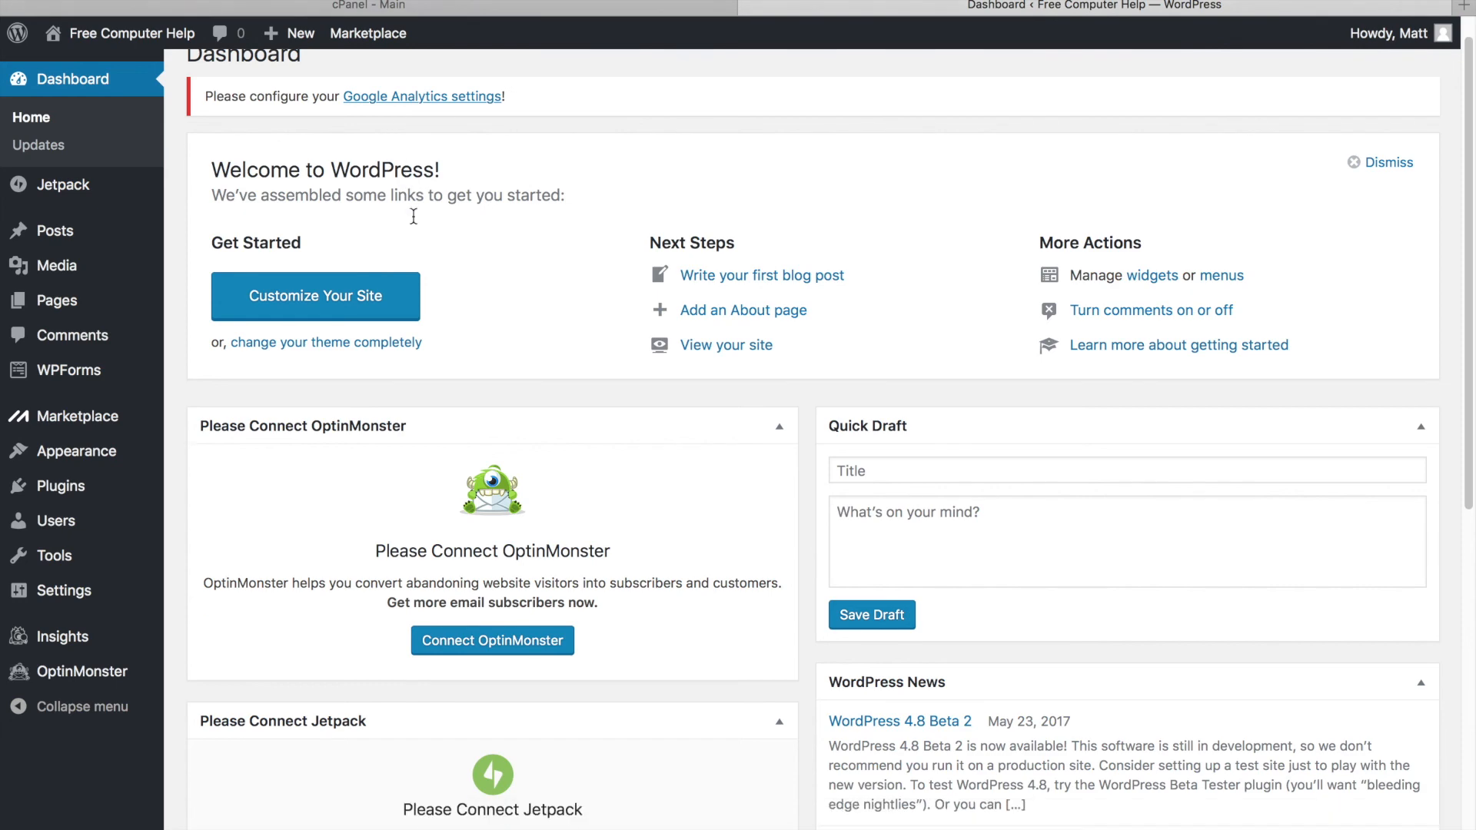
scroll(408, 235, down, 9)
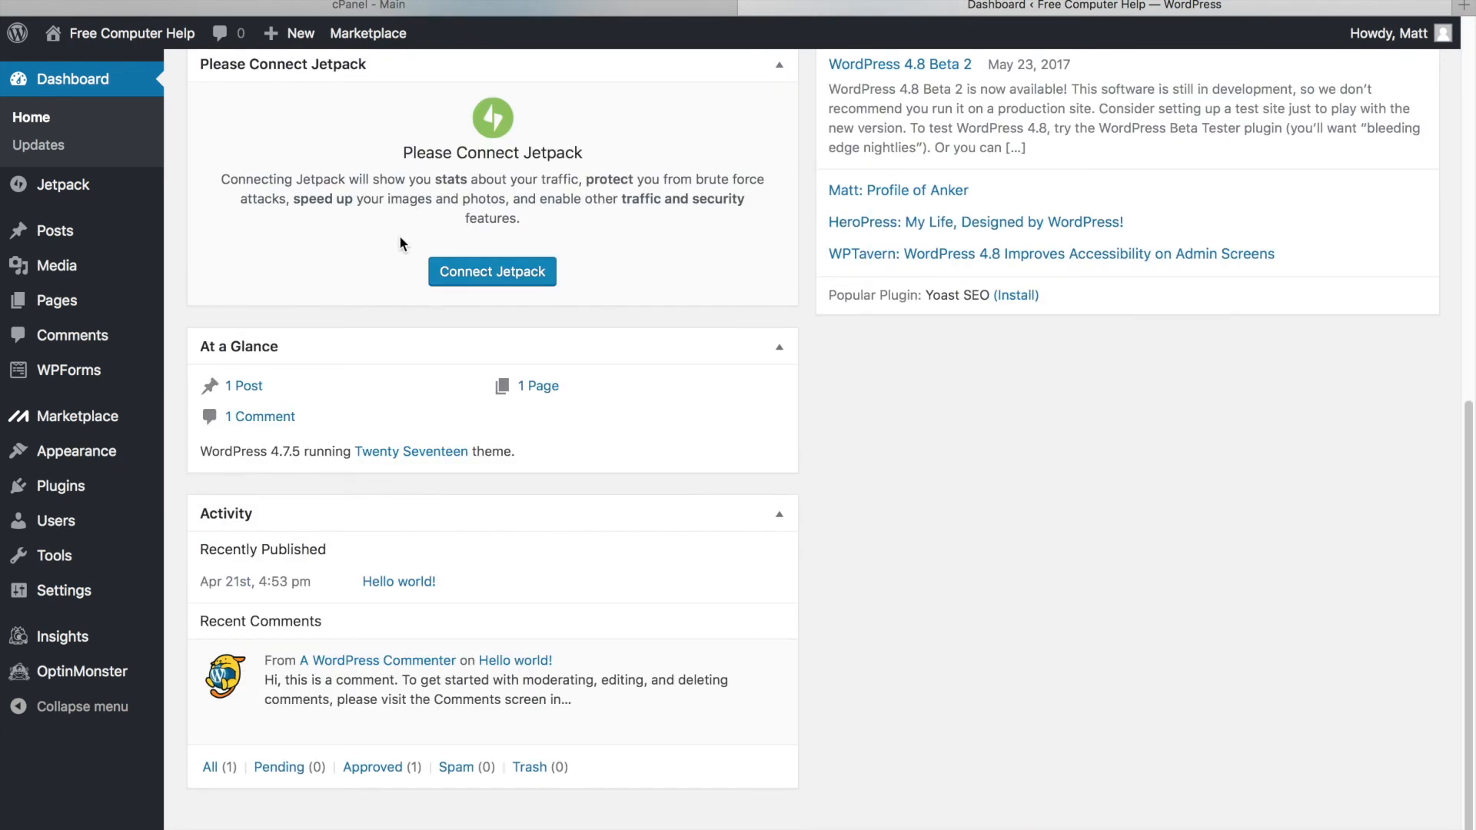